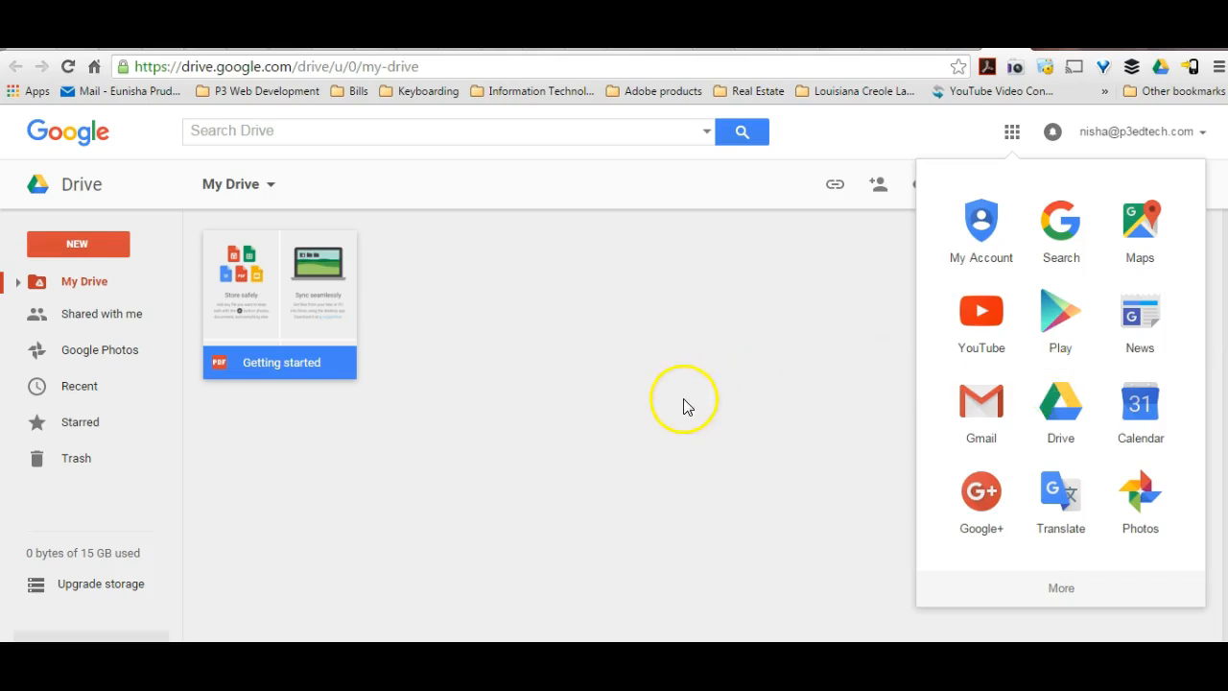
left_click(95, 246)
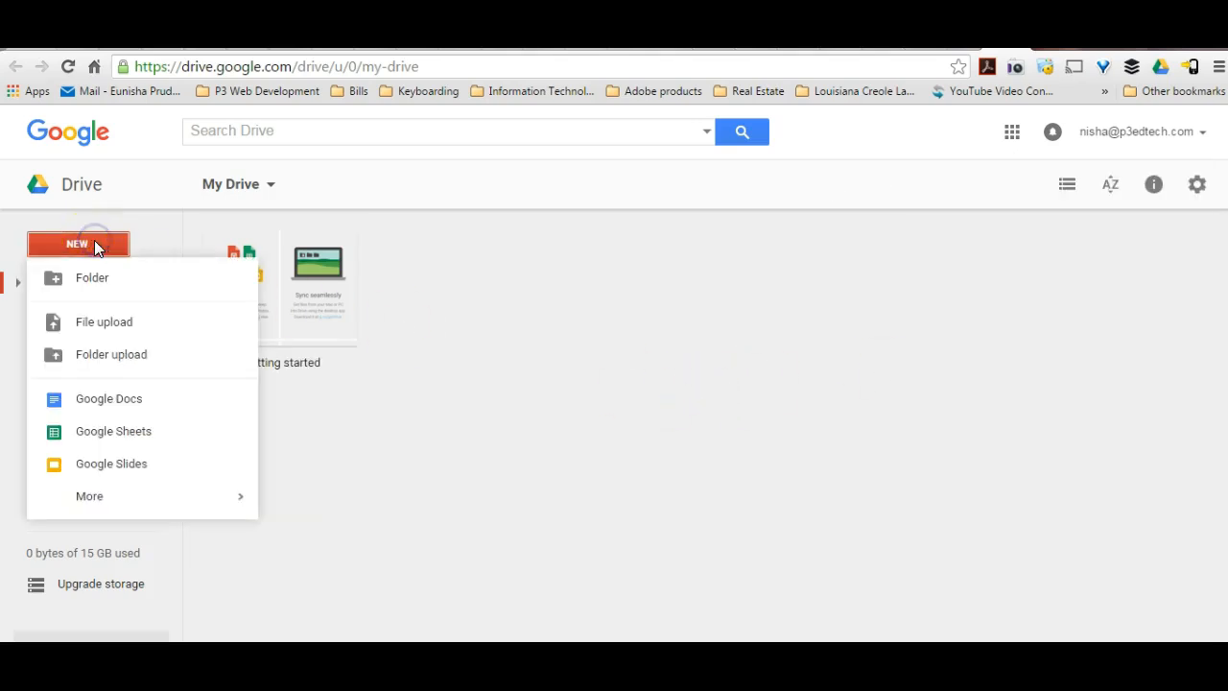
mouse_move(88, 503)
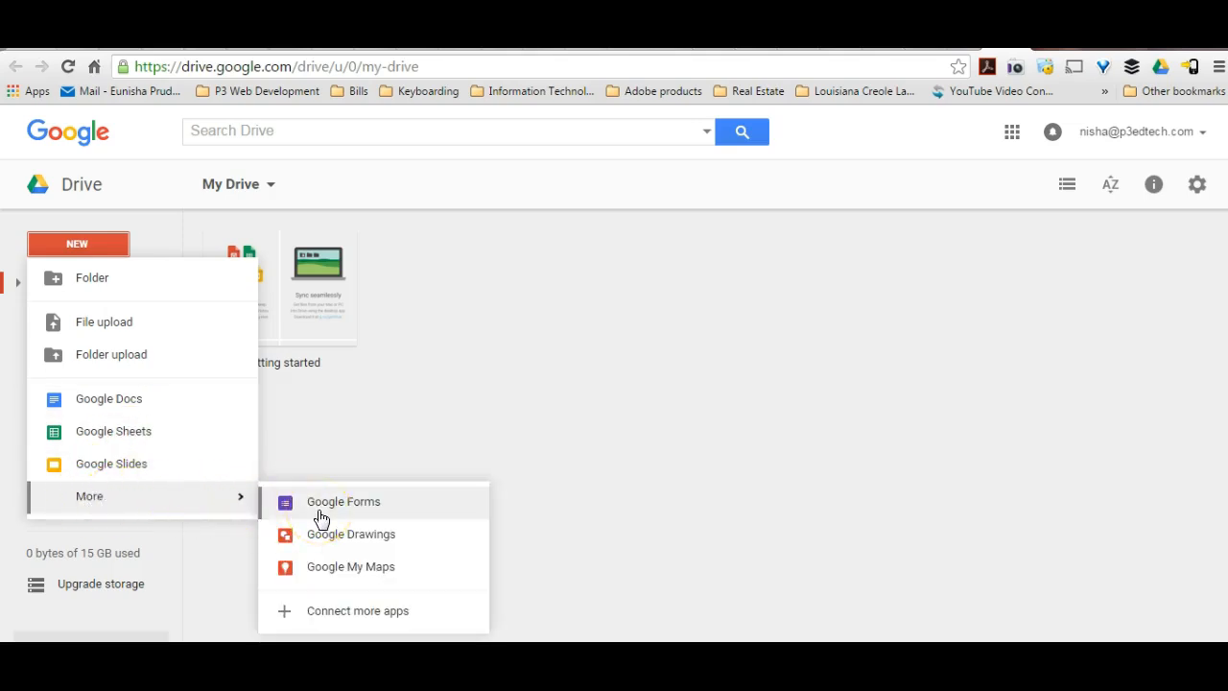
Go to docs.google.com/forms and create a new form.
double_click(406, 66)
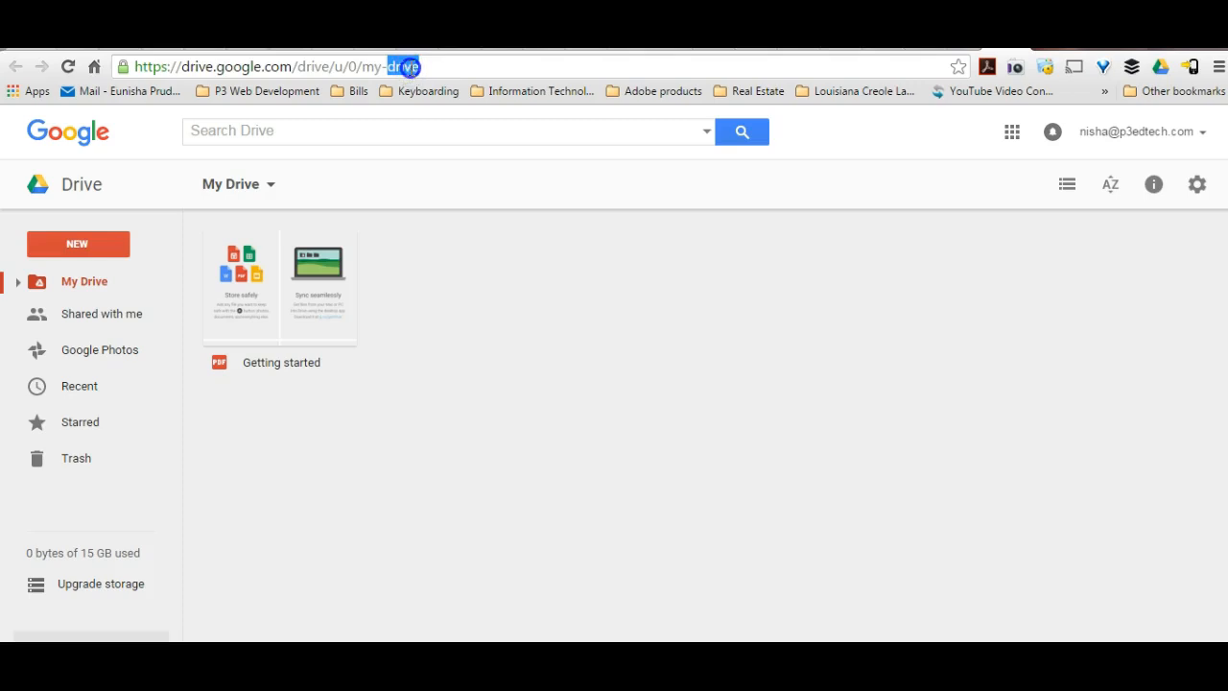
triple_click(410, 67)
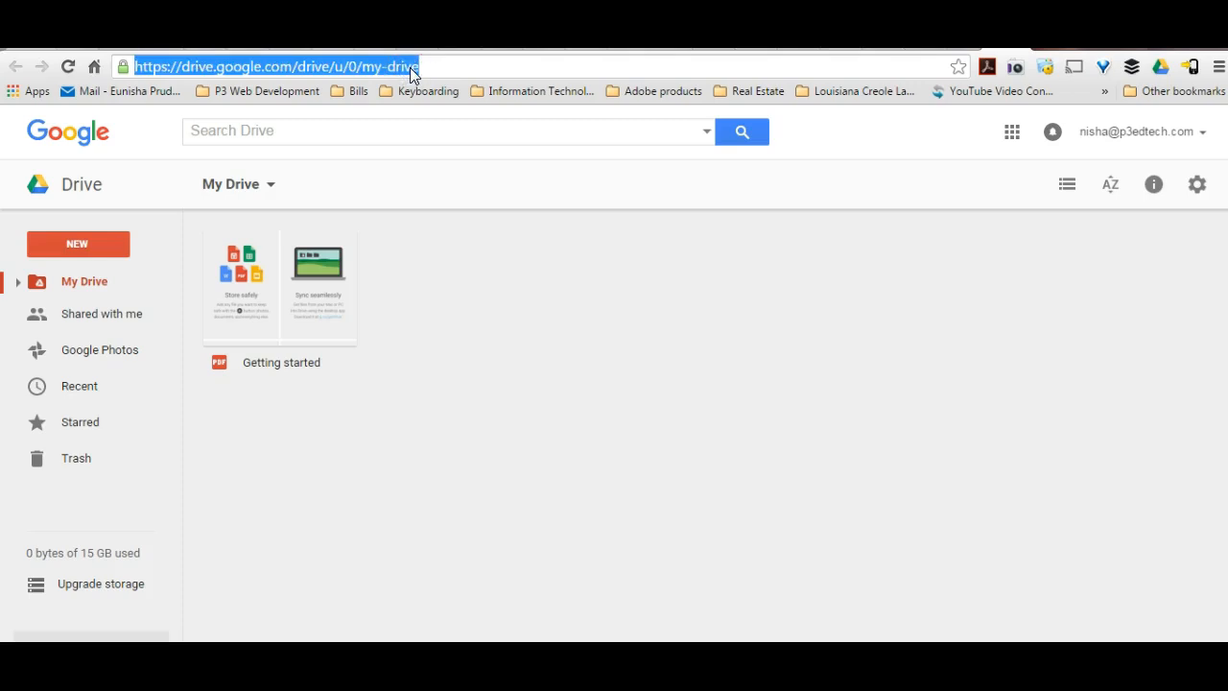
type("docs.google.com")
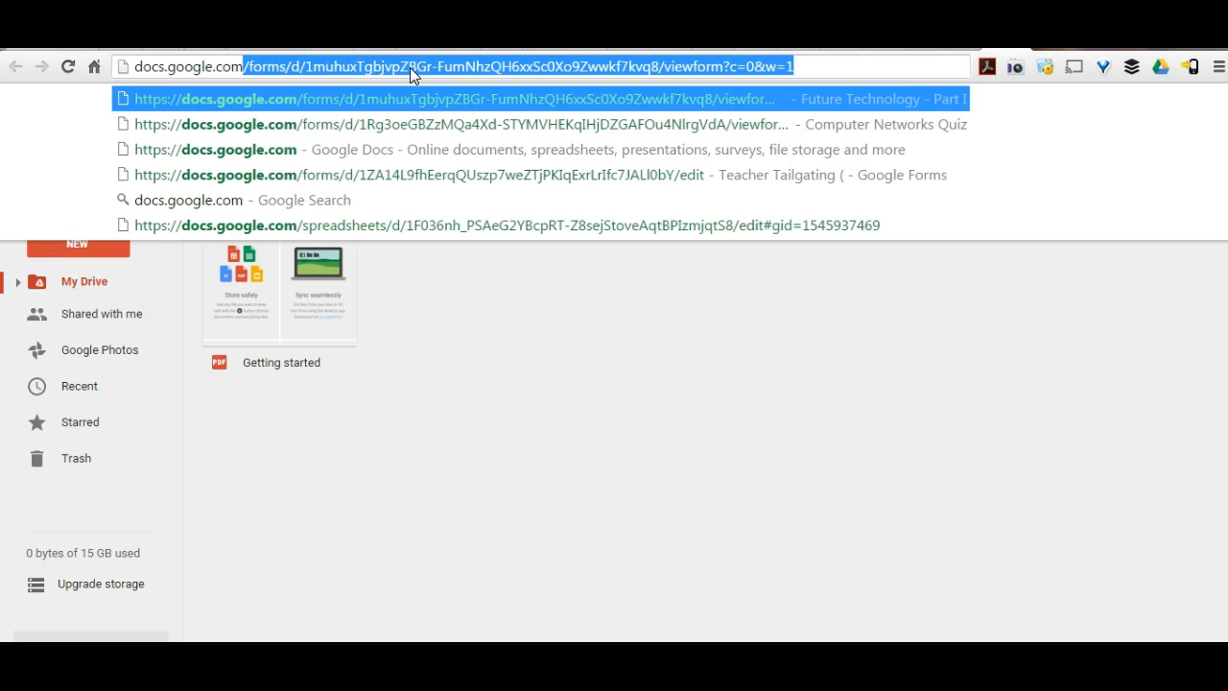
type("/forms")
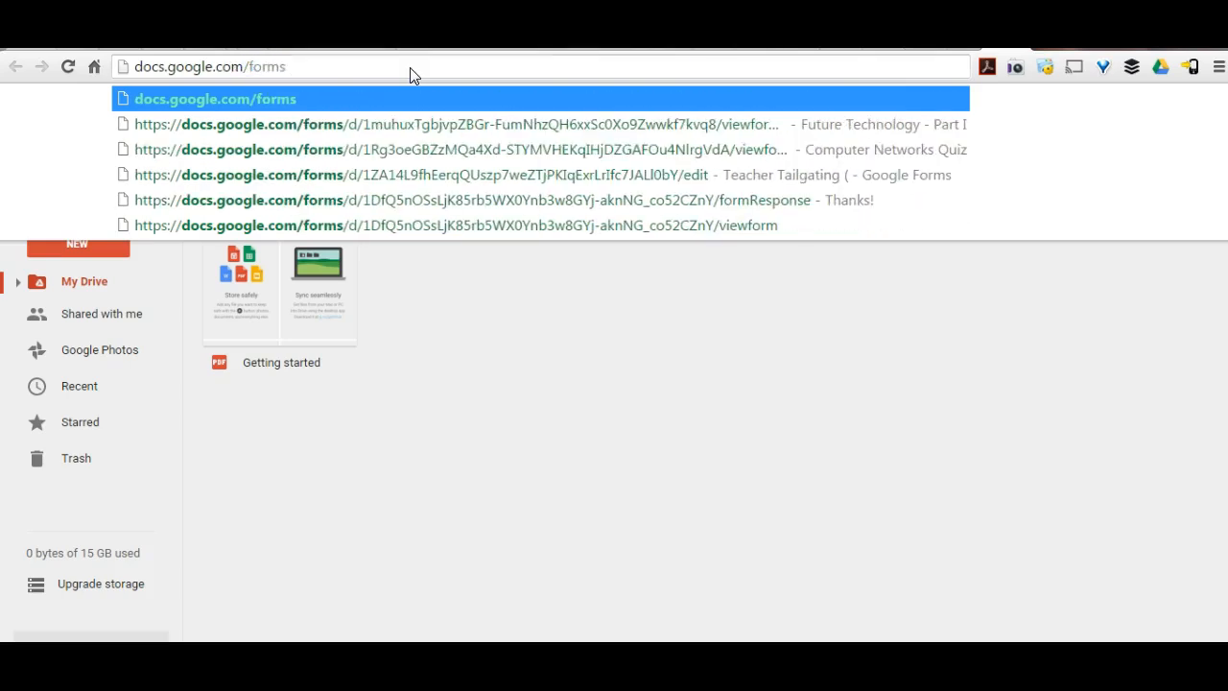
key("Return")
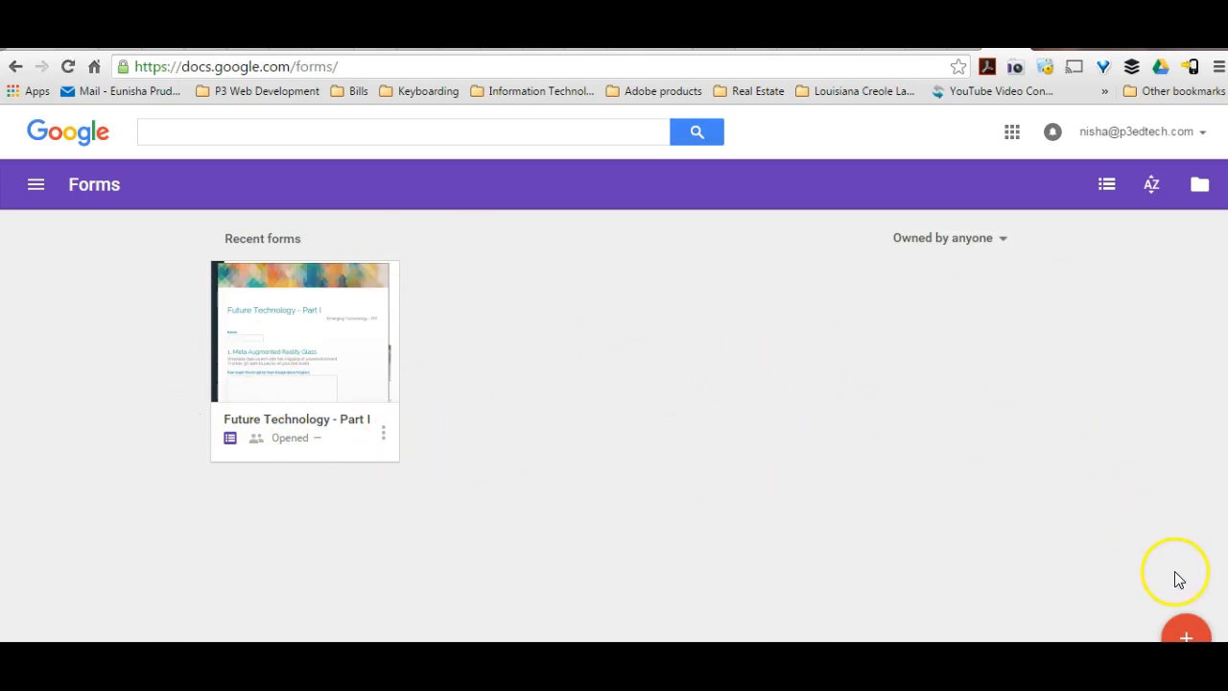
left_click(1188, 635)
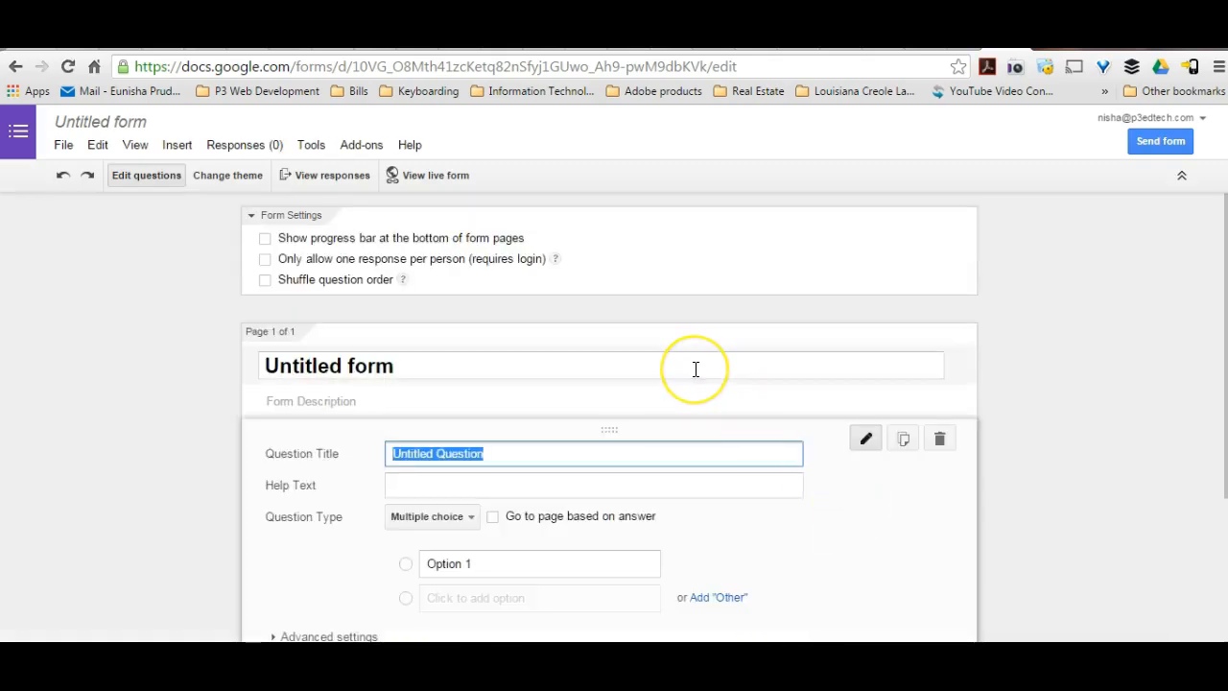
Rename the untitled form as "Superhero Survey".
left_click(141, 122)
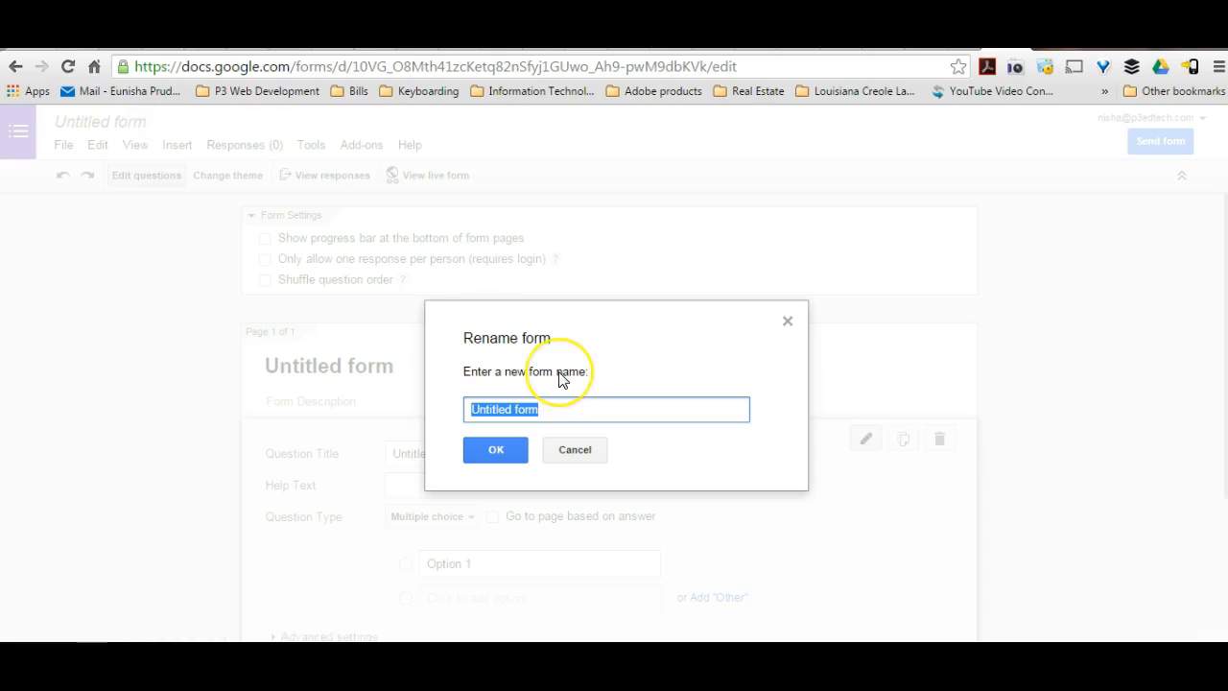
left_click(787, 320)
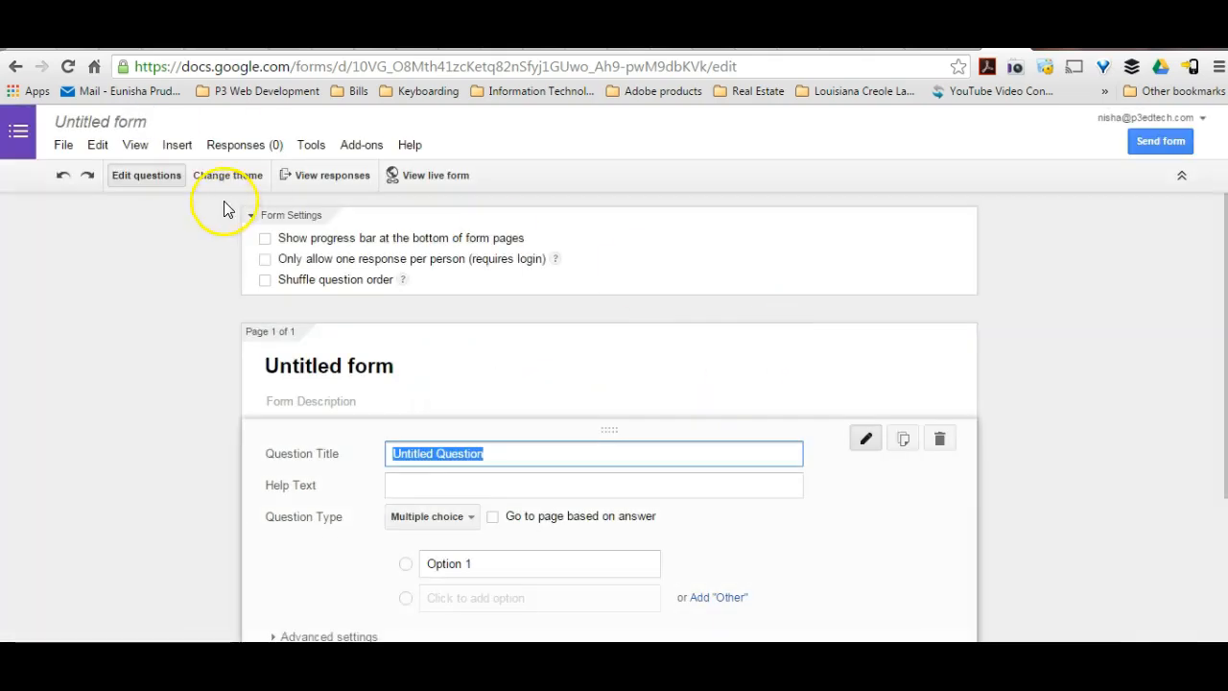
left_click(141, 121)
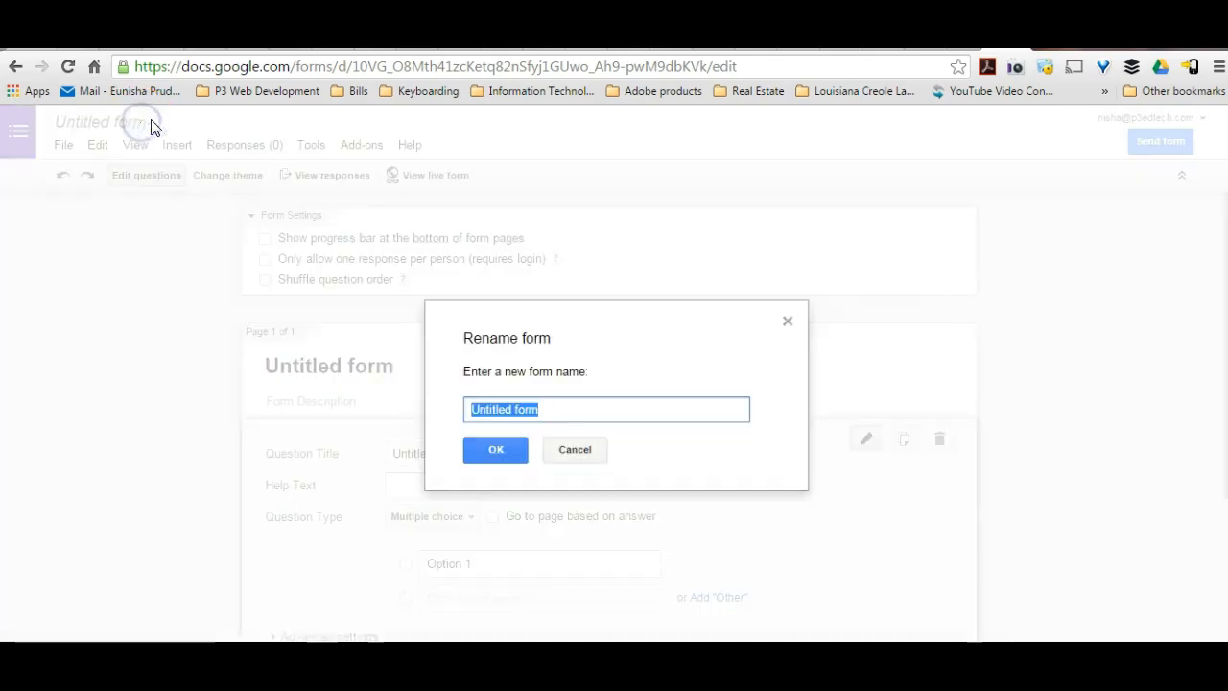
type("S")
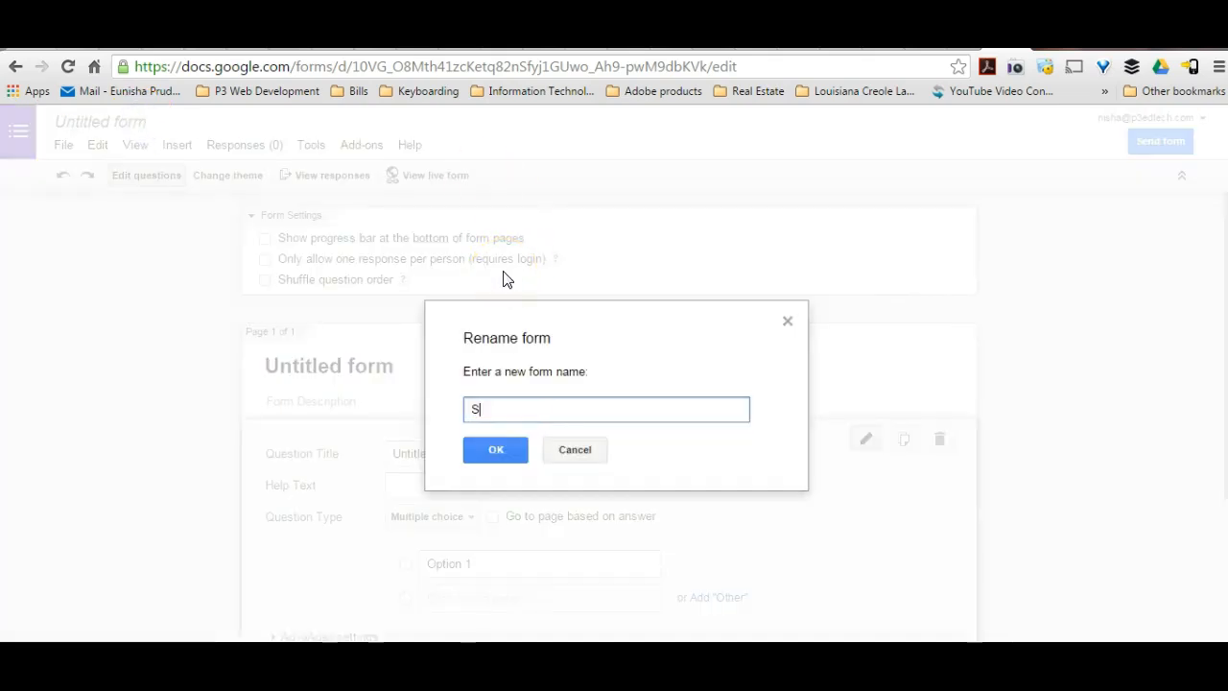
type("uperheroo Survey")
left_click(531, 410)
key("BackSpace")
key("BackSpace")
left_click(501, 455)
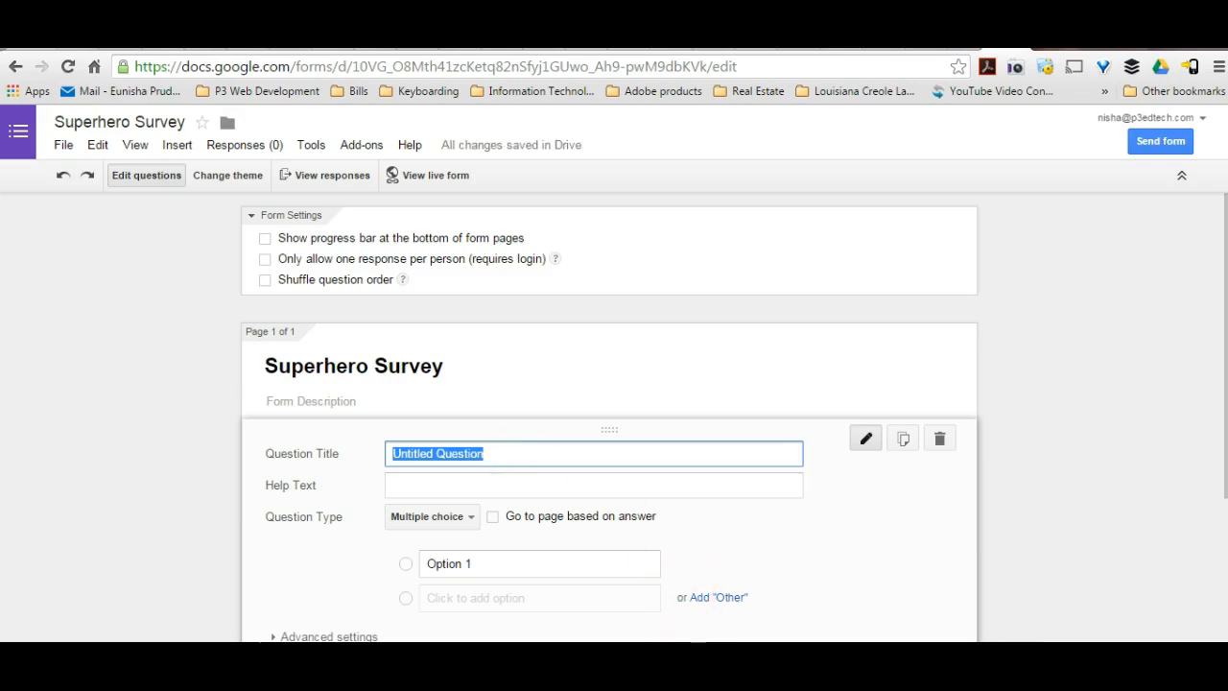
Copy "Who is your favorite superhero?" from the Notepad notes and paste it as the first question's title.
mouse_move(766, 686)
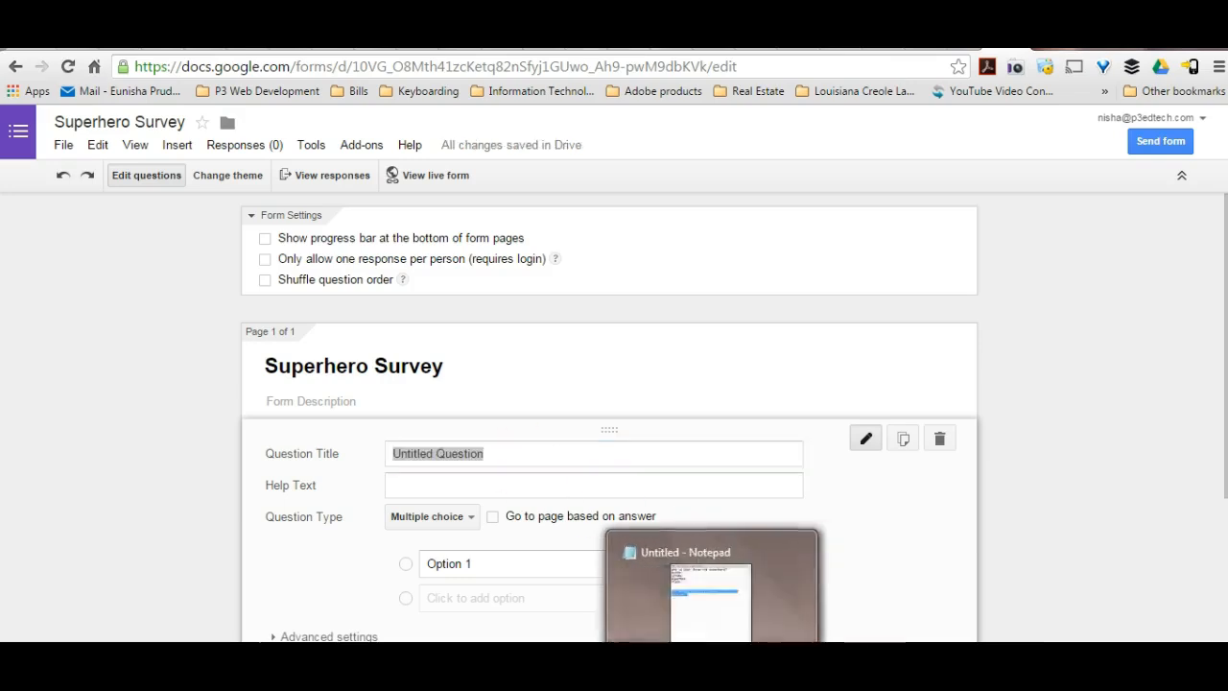
left_click(677, 594)
left_click(868, 296)
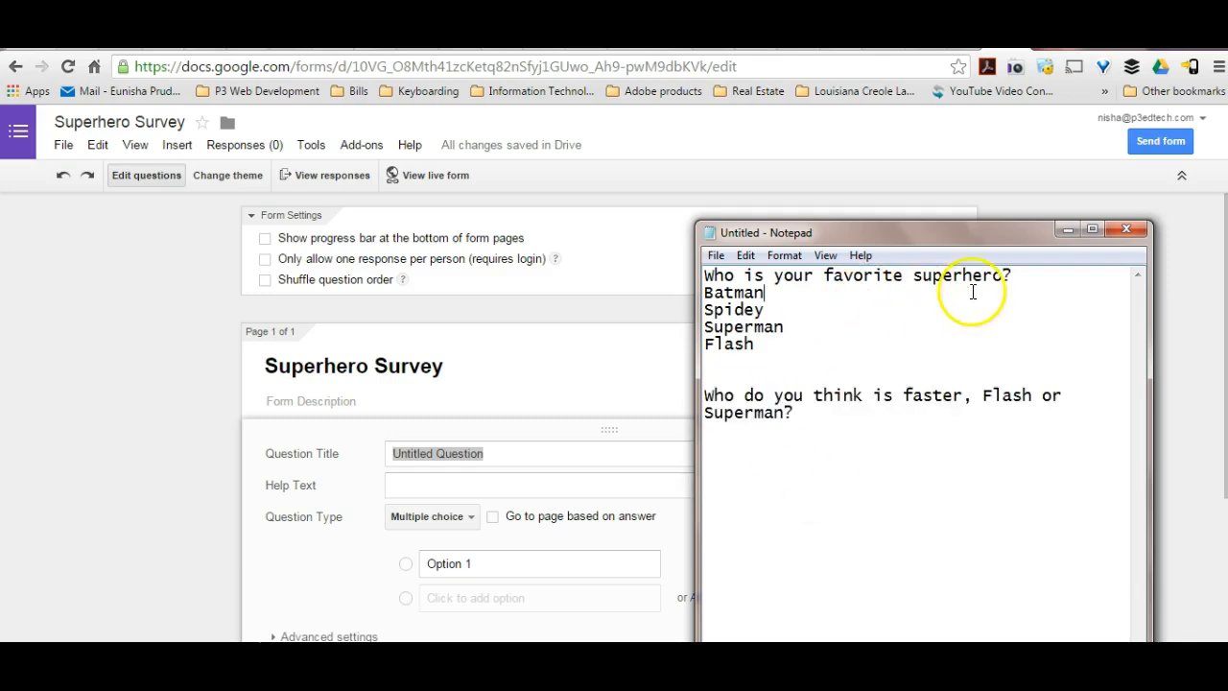
left_click_drag(1019, 276, 688, 261)
key("ctrl+c")
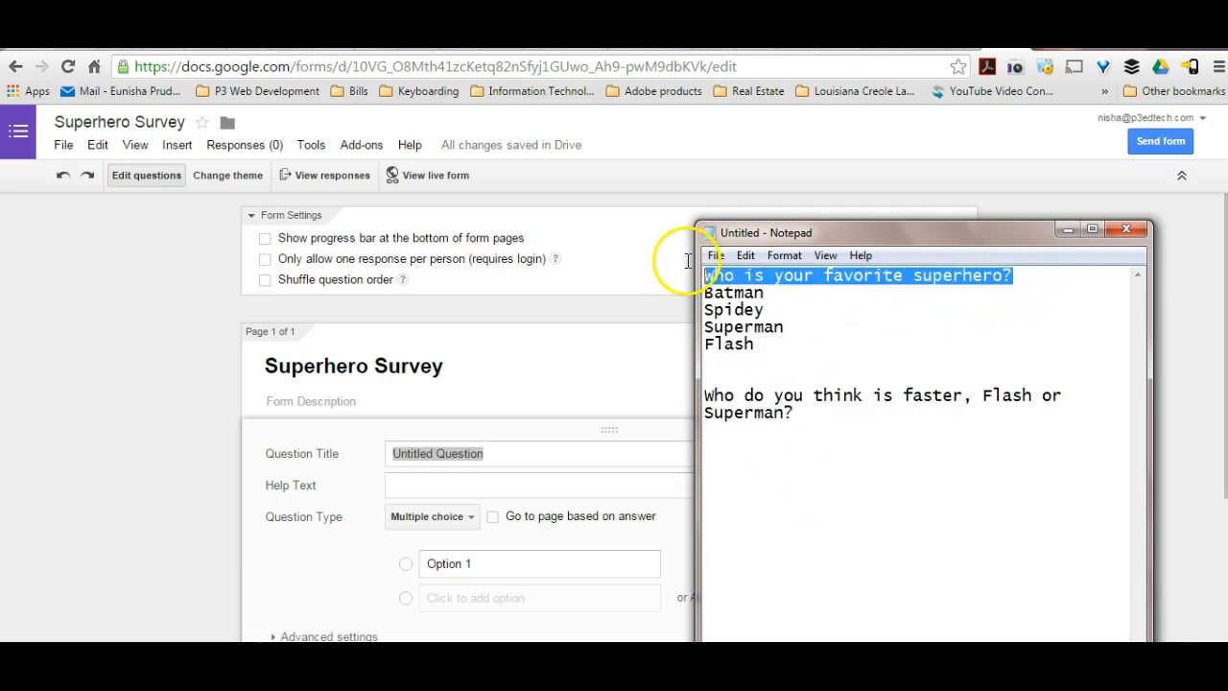
left_click(406, 447)
key("ctrl+v")
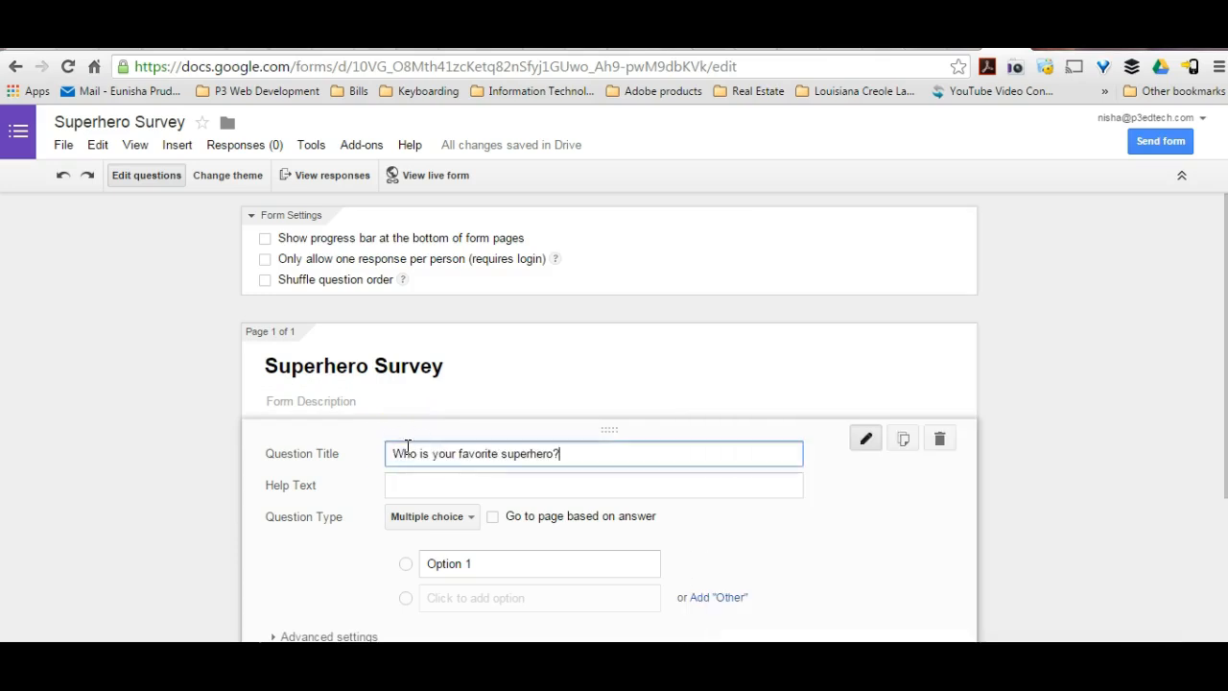
Choose Multiple choice as the first question's type and enter "Spiderman" as its first option.
left_click(464, 483)
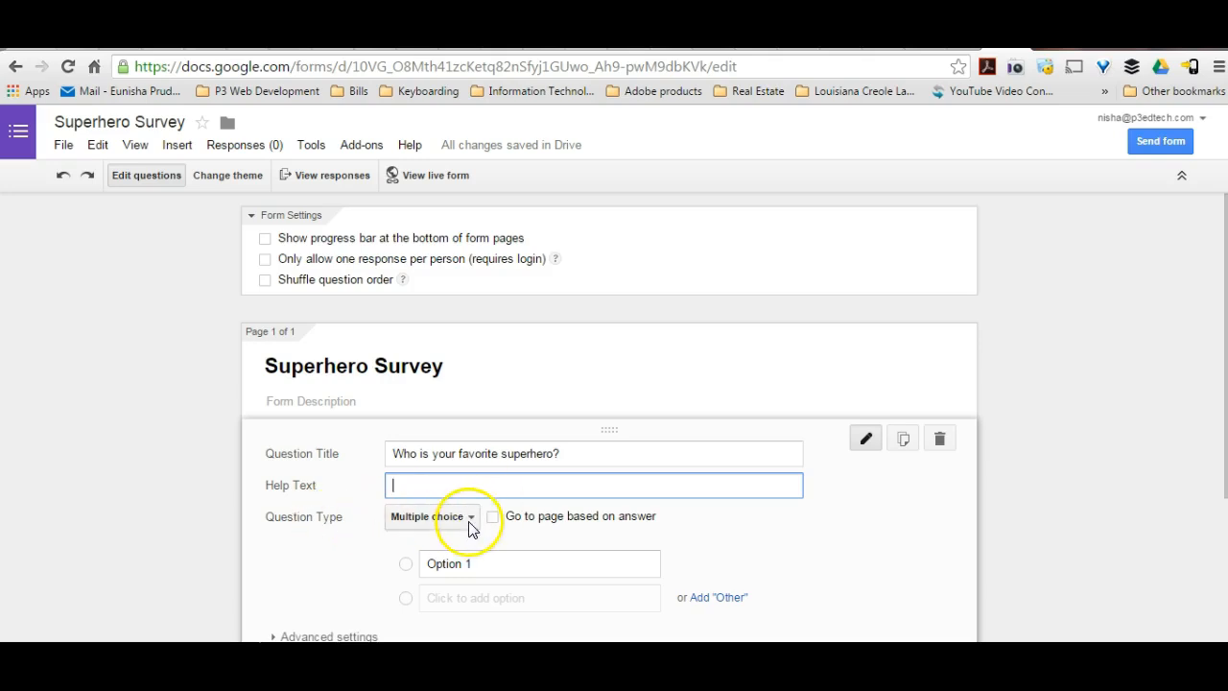
left_click(470, 520)
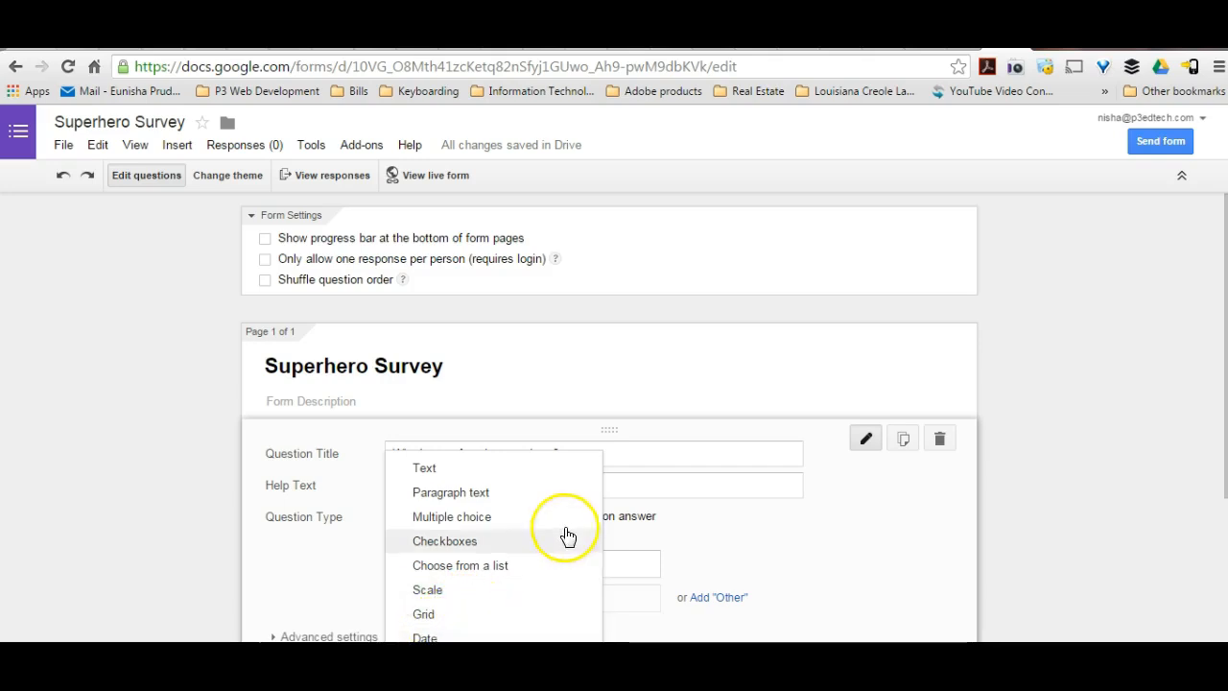
left_click(529, 519)
left_click(502, 557)
type("Spier")
key("BackSpace")
key("BackSpace")
type("de")
key("Return")
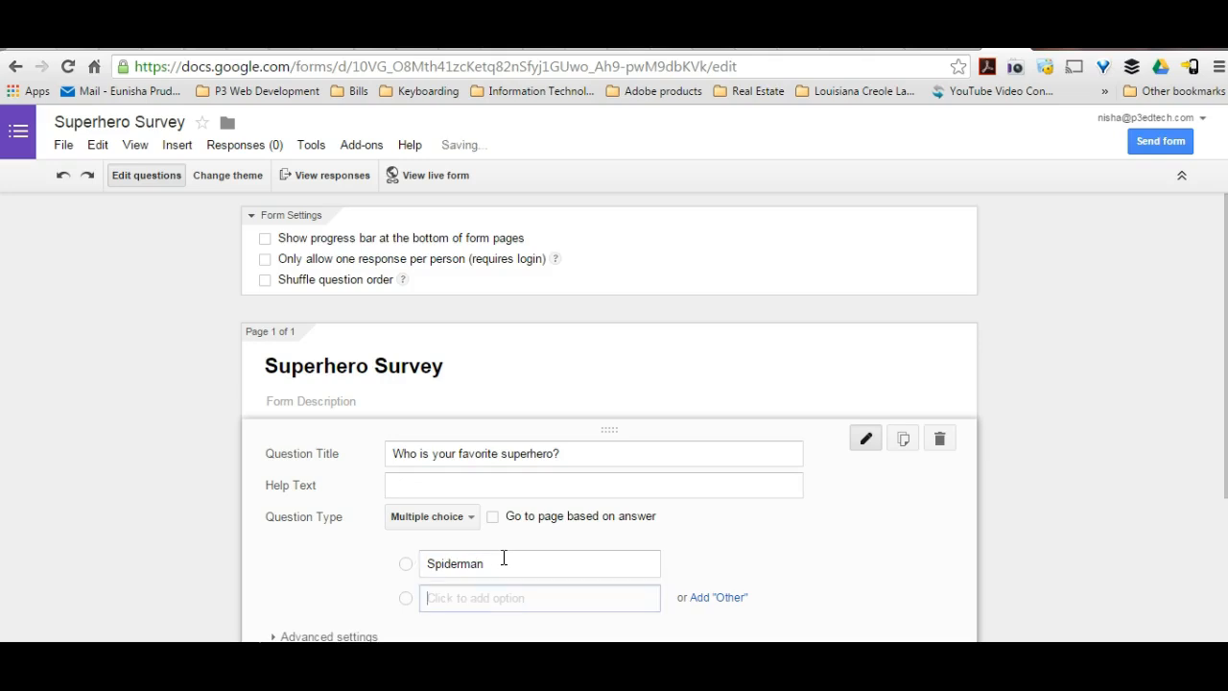
Add Superman, Flash, Arrow and Batman as further answer options for the favorite superhero question.
type("Superman")
key("Tab")
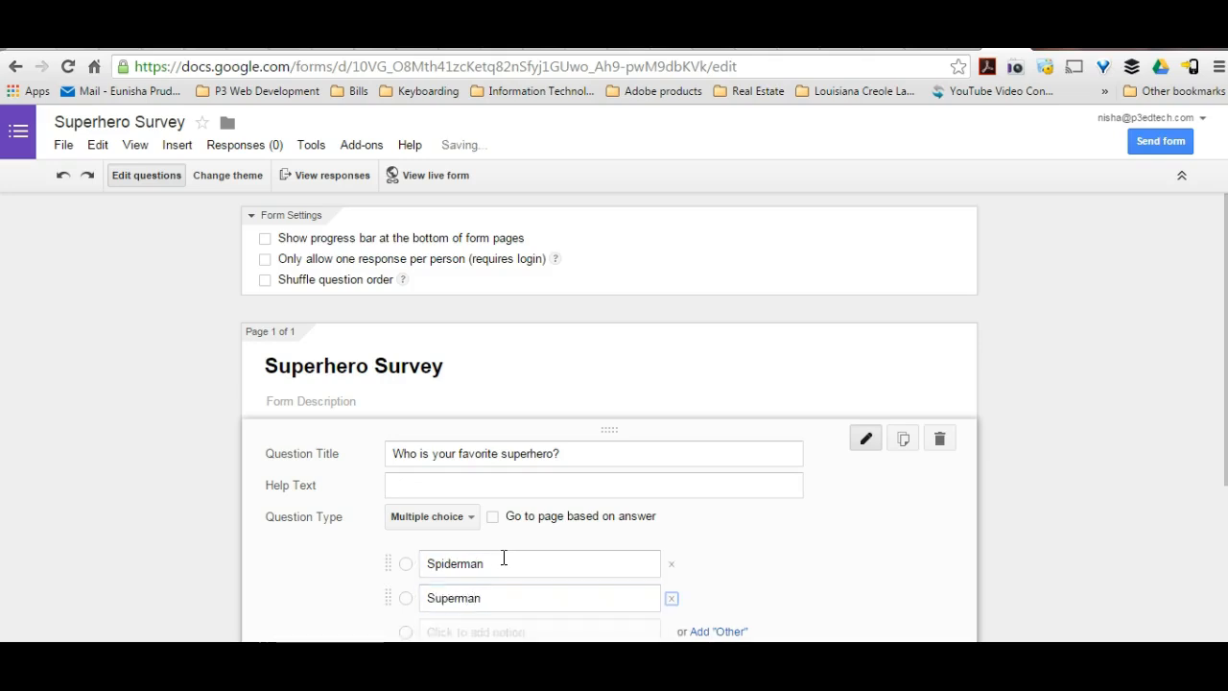
key("Tab")
type("Fla")
key("Tab")
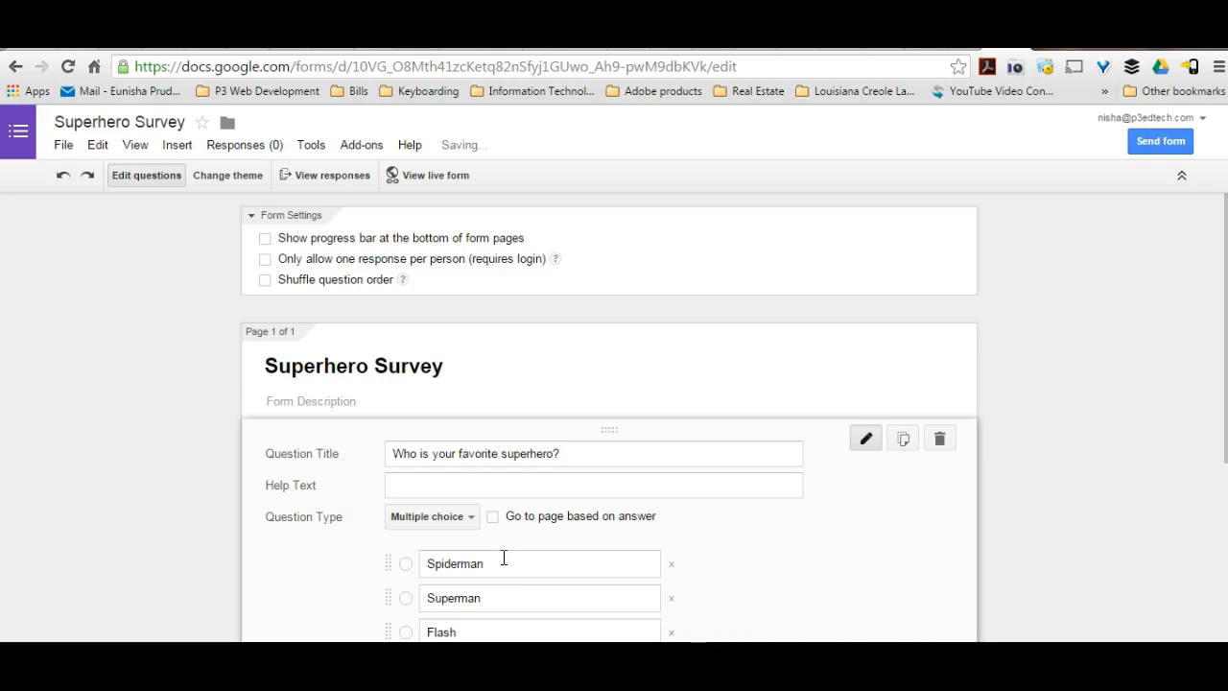
scroll(503, 558, "down", 3)
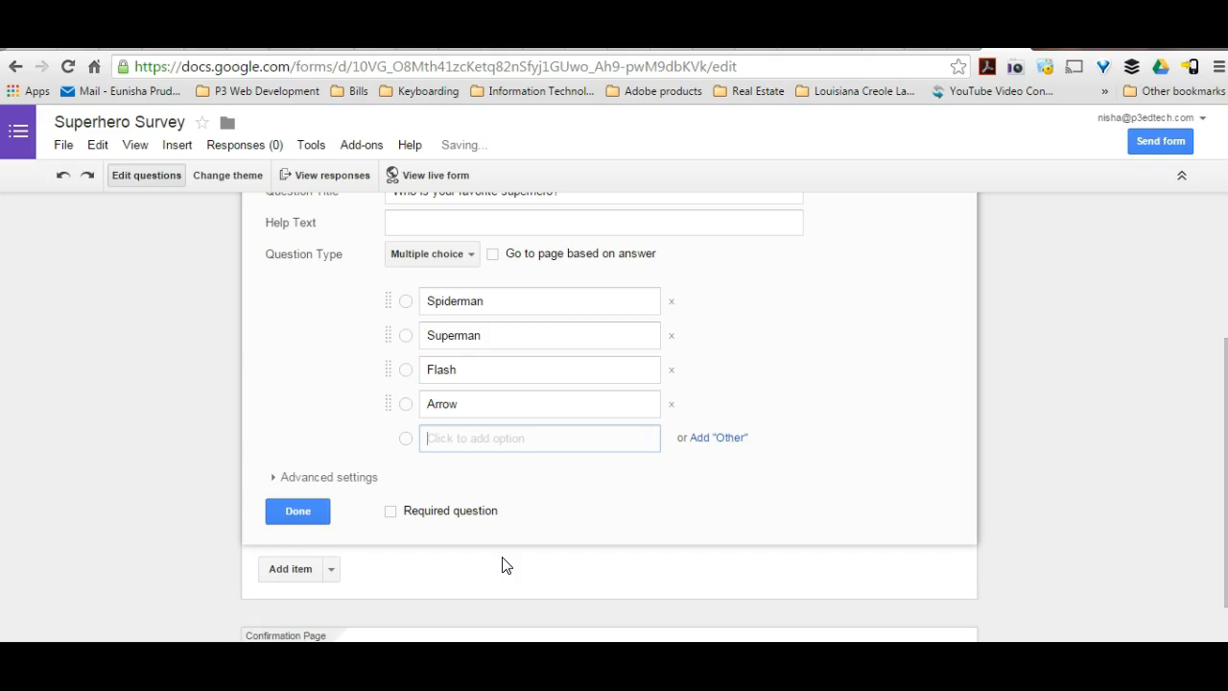
type("Batman")
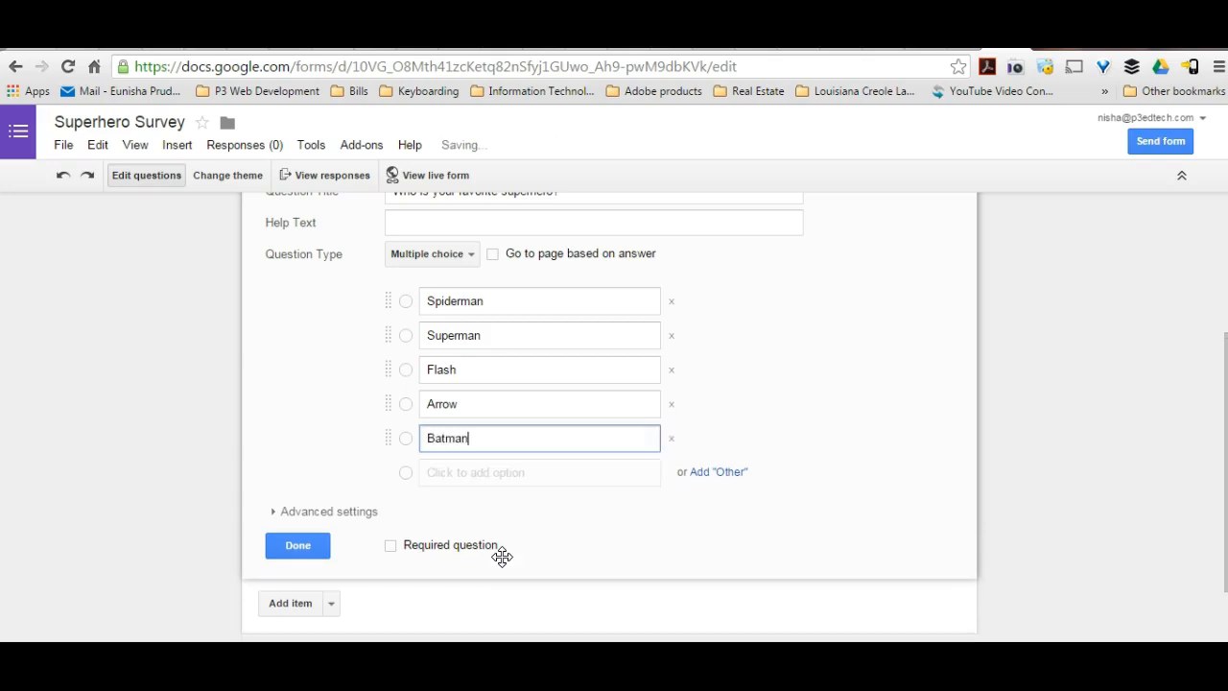
Try making the favorite superhero question required, make it optional again, and finish editing it.
left_click(391, 546)
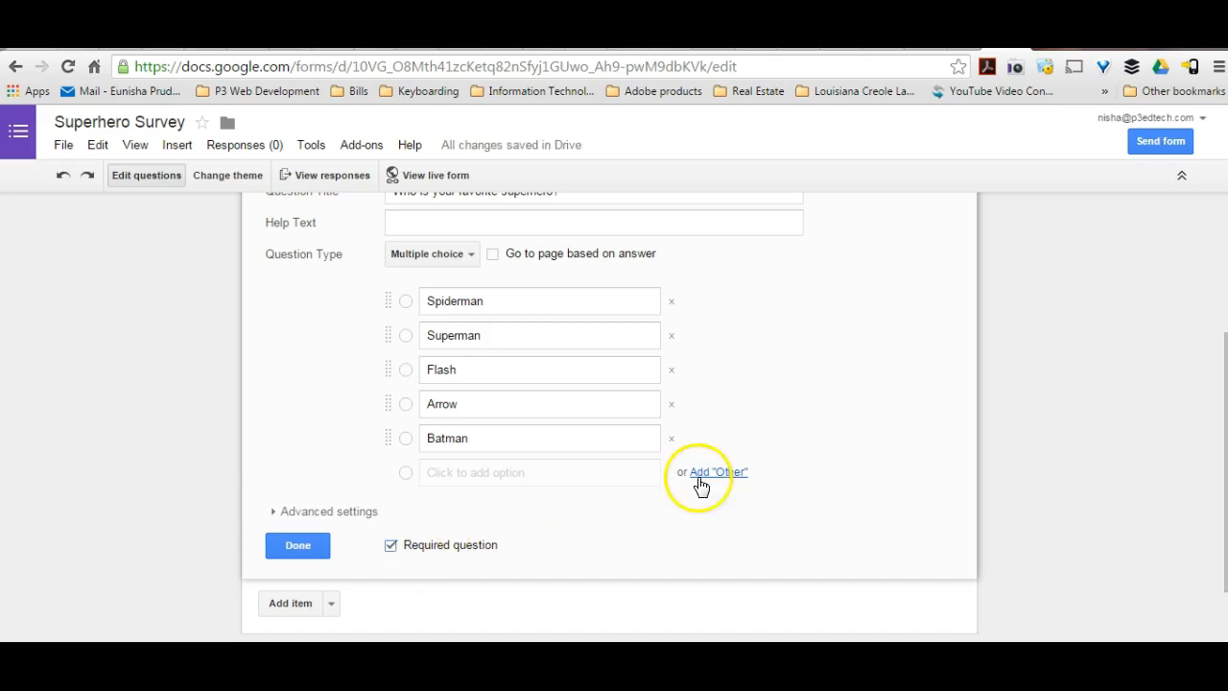
left_click(391, 546)
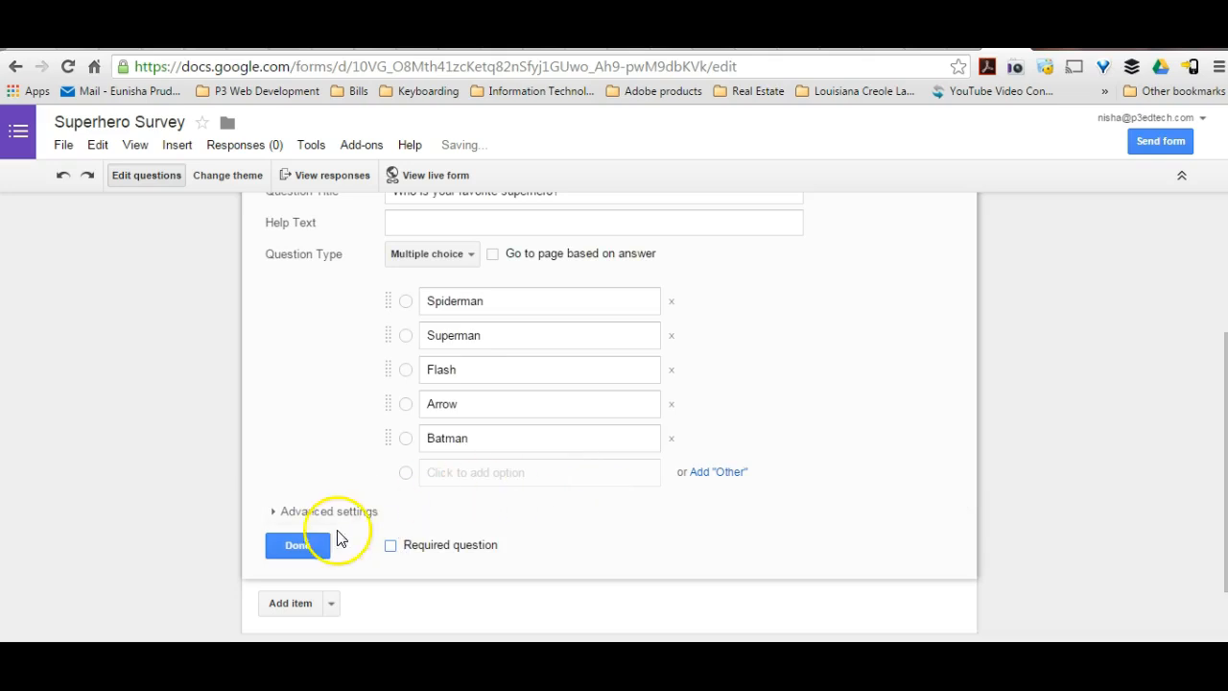
left_click(299, 546)
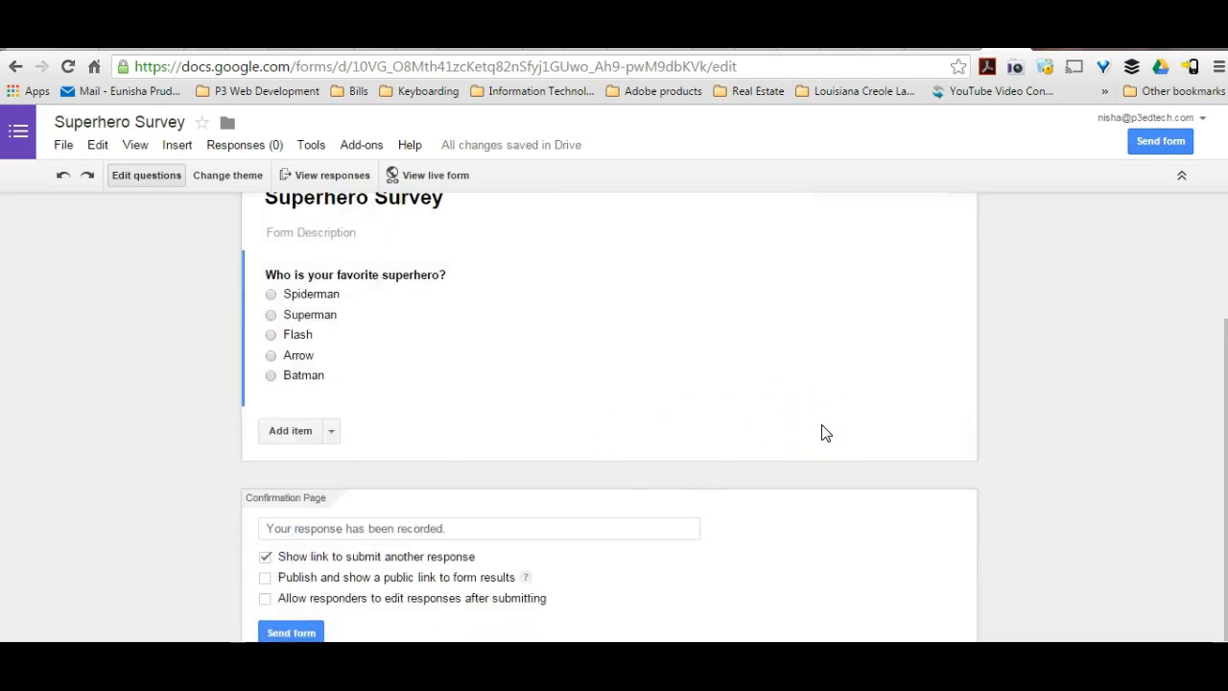
Add a second multiple choice question titled "Who do you think is faster, Flash or Superman?", copying the text from the Notepad notes.
left_click(331, 434)
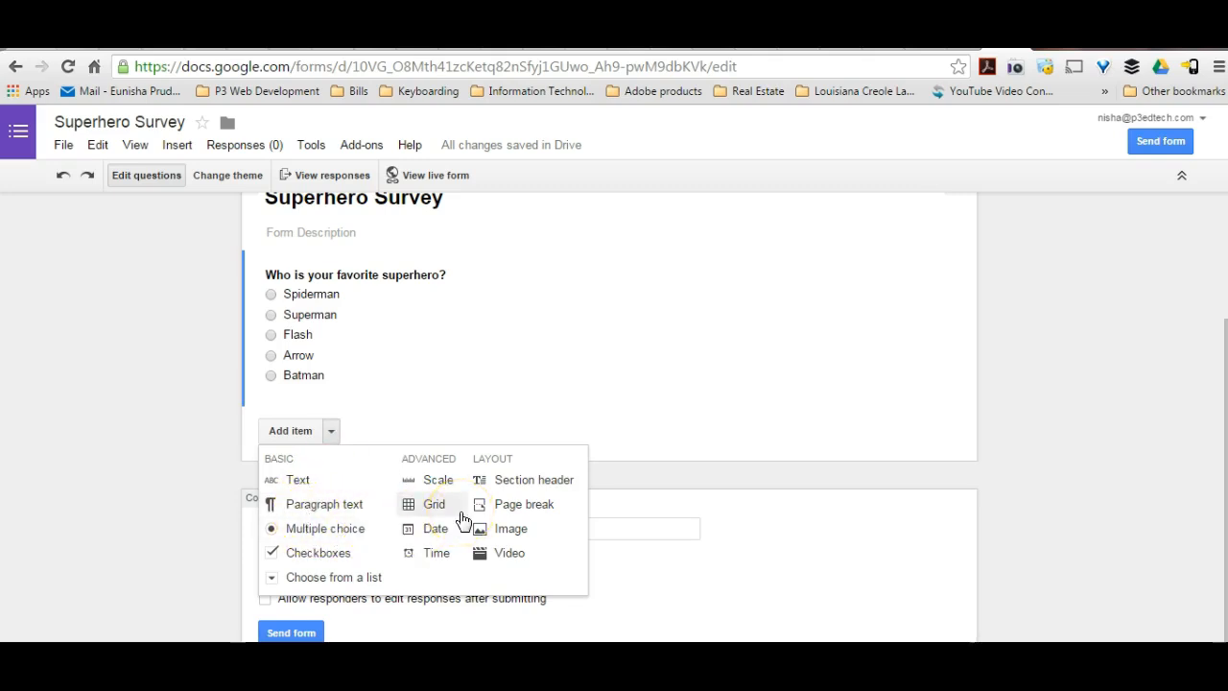
left_click(350, 531)
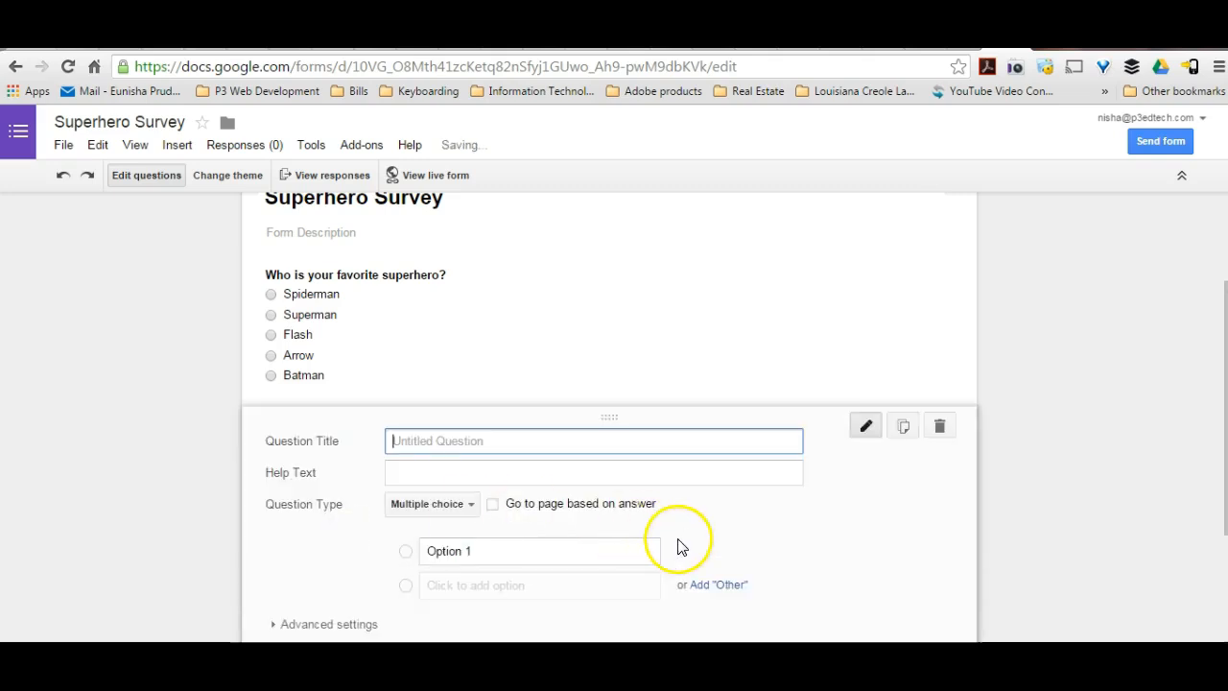
key("alt+Tab")
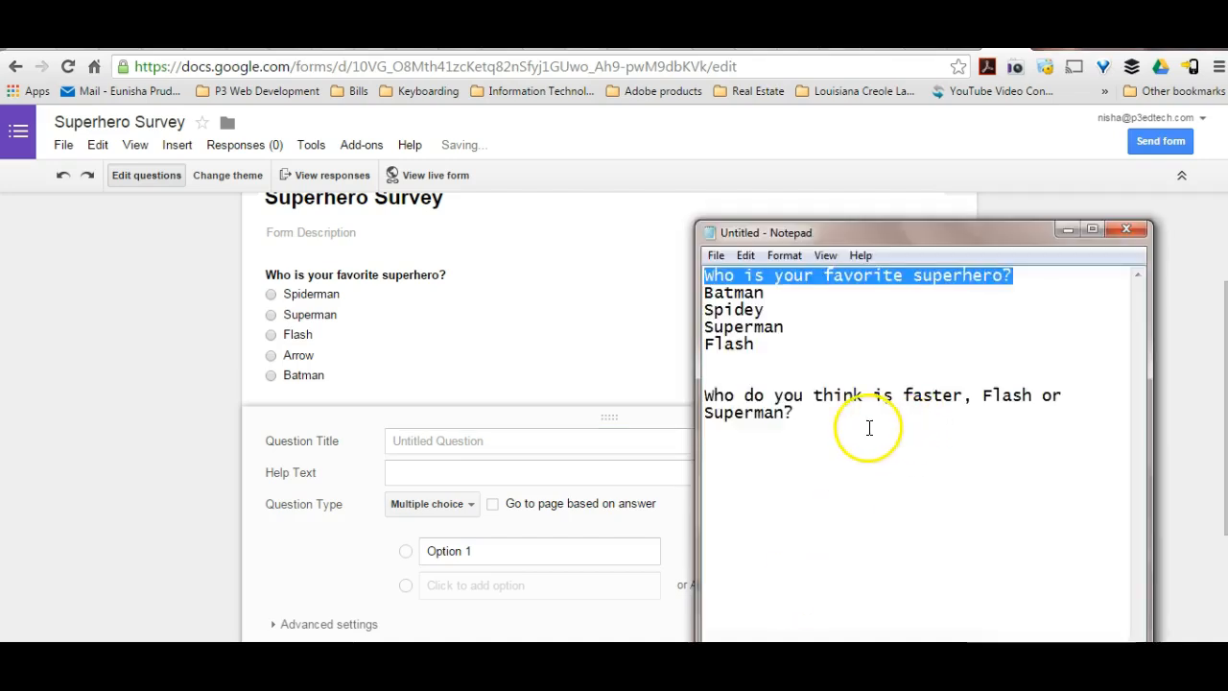
left_click_drag(844, 419, 663, 389)
key("ctrl+c")
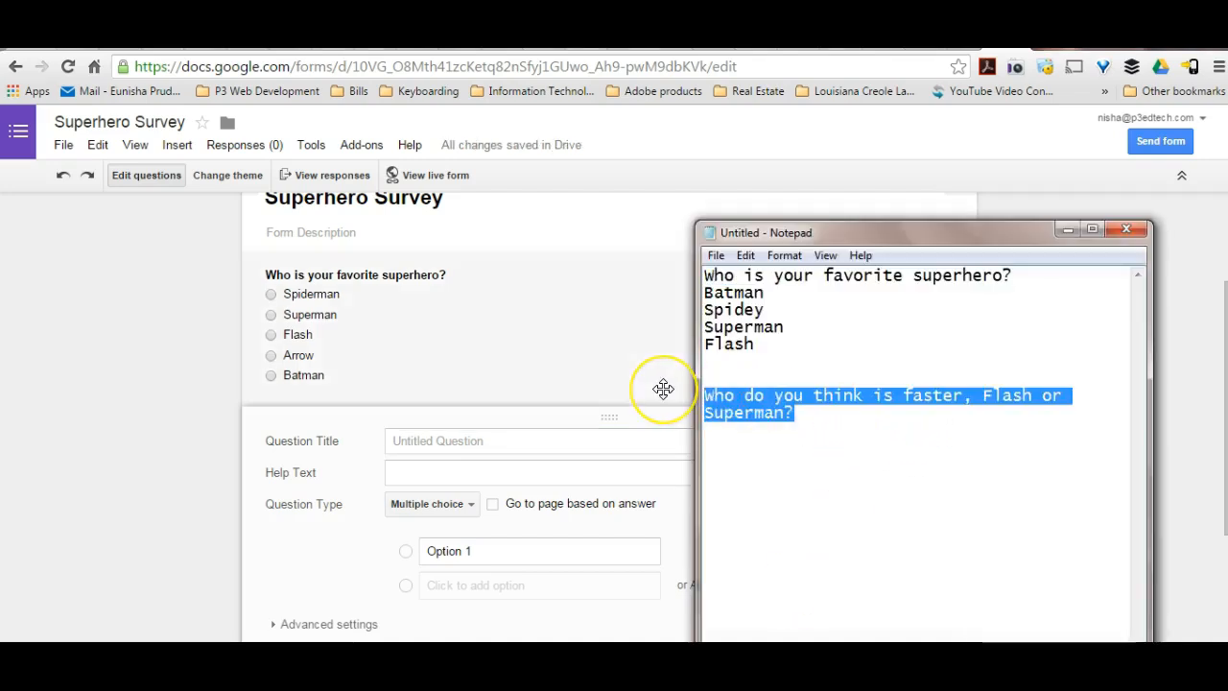
left_click(502, 438)
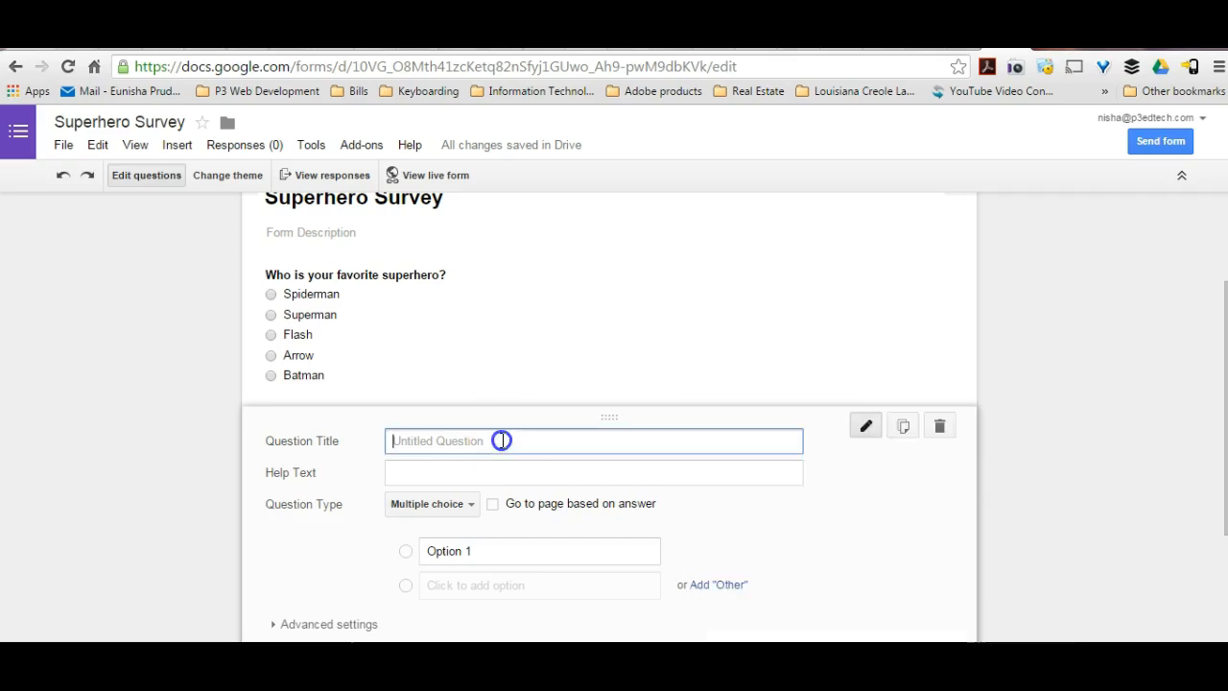
key("ctrl+v")
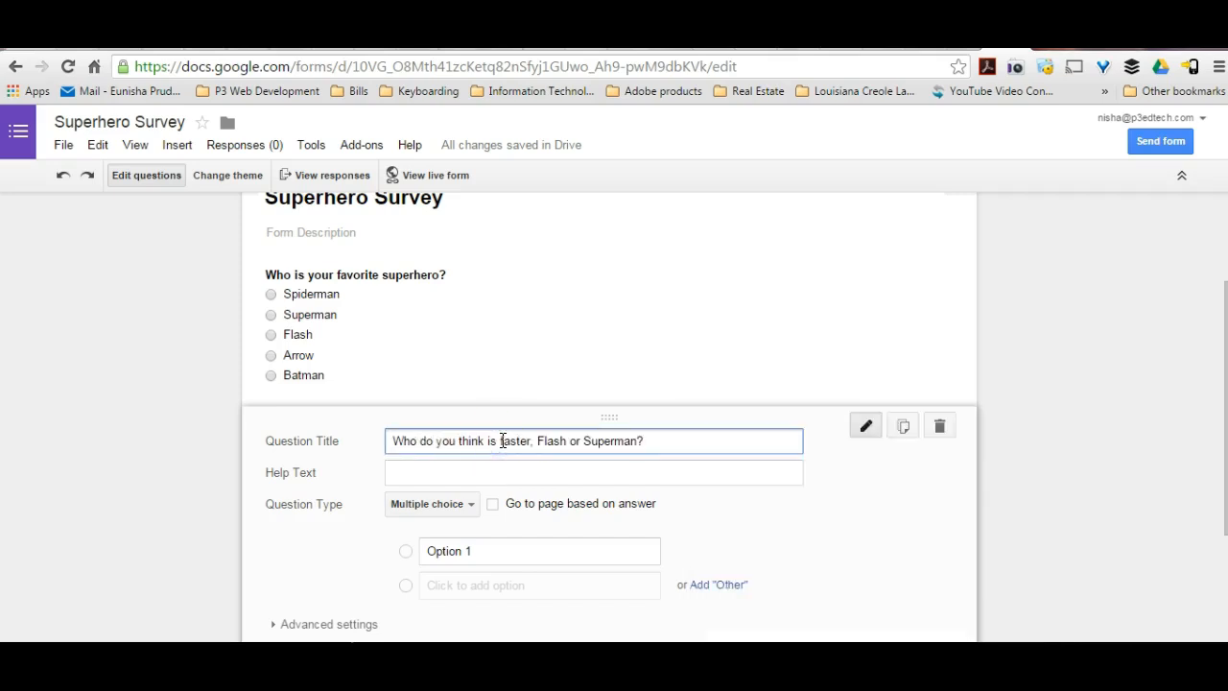
Keep the faster-superhero question as Multiple choice, enter "Flash" and "Superman" as its answer options, and finish editing it.
left_click(469, 503)
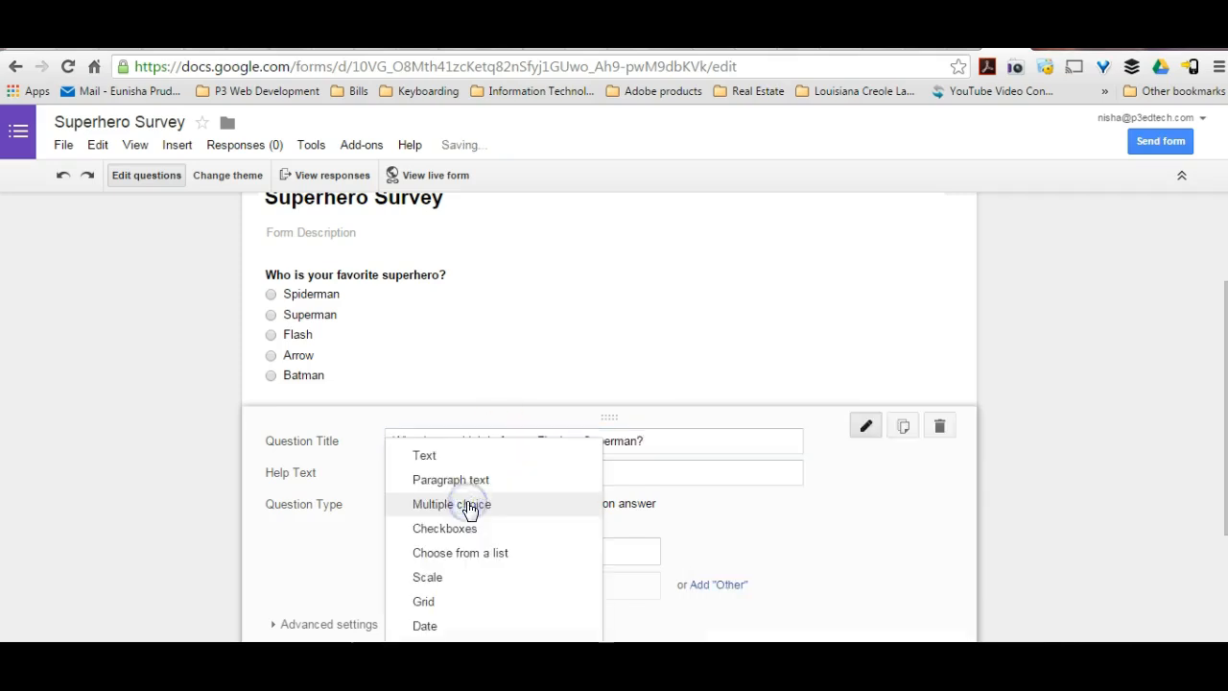
left_click(469, 505)
left_click(465, 549)
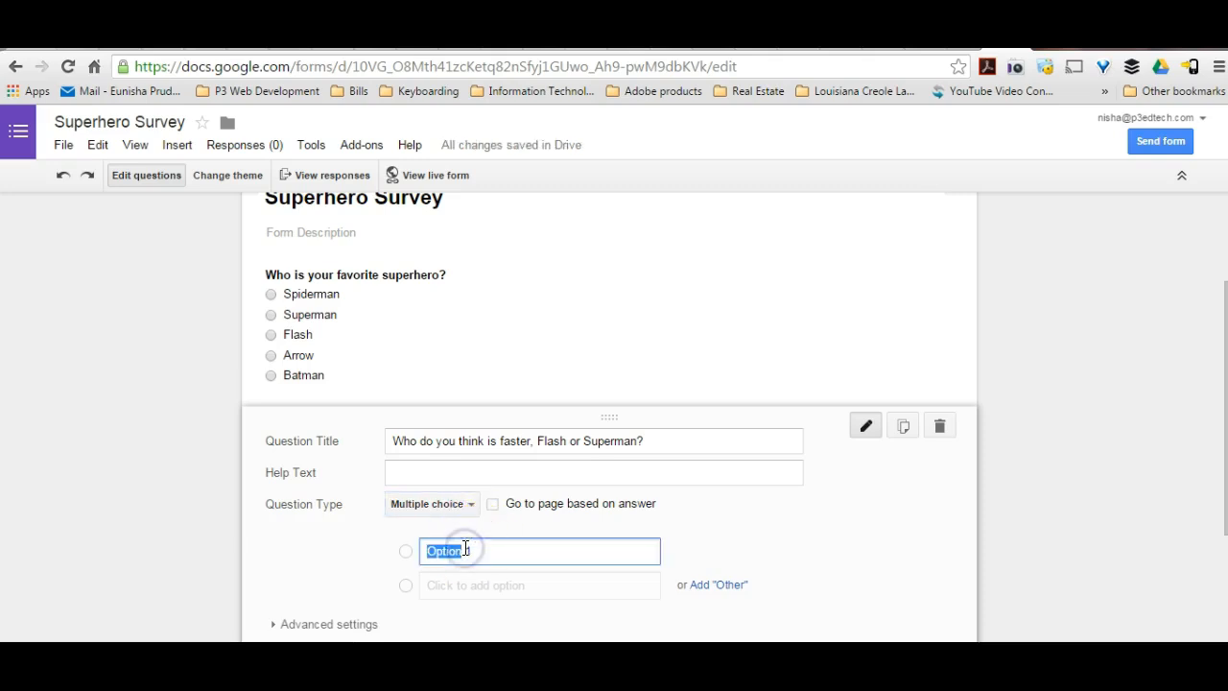
type("Flash")
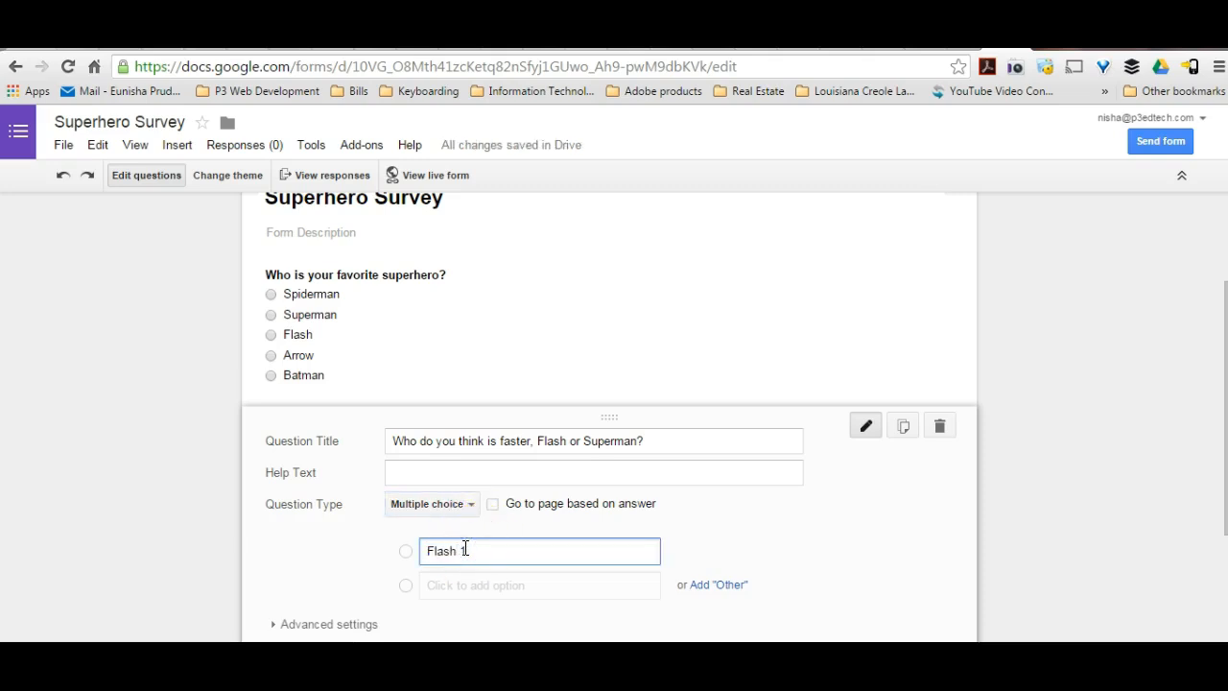
key("Return")
type("Superman")
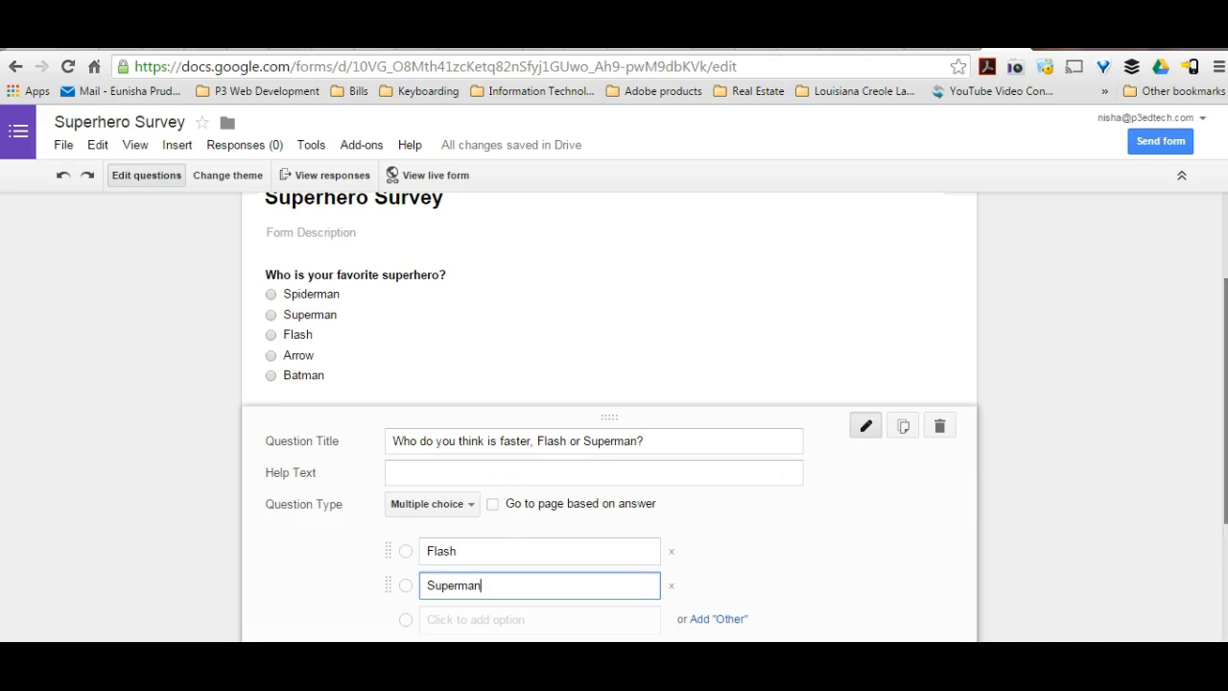
left_click(1224, 494)
left_click_drag(1224, 494, 1220, 525)
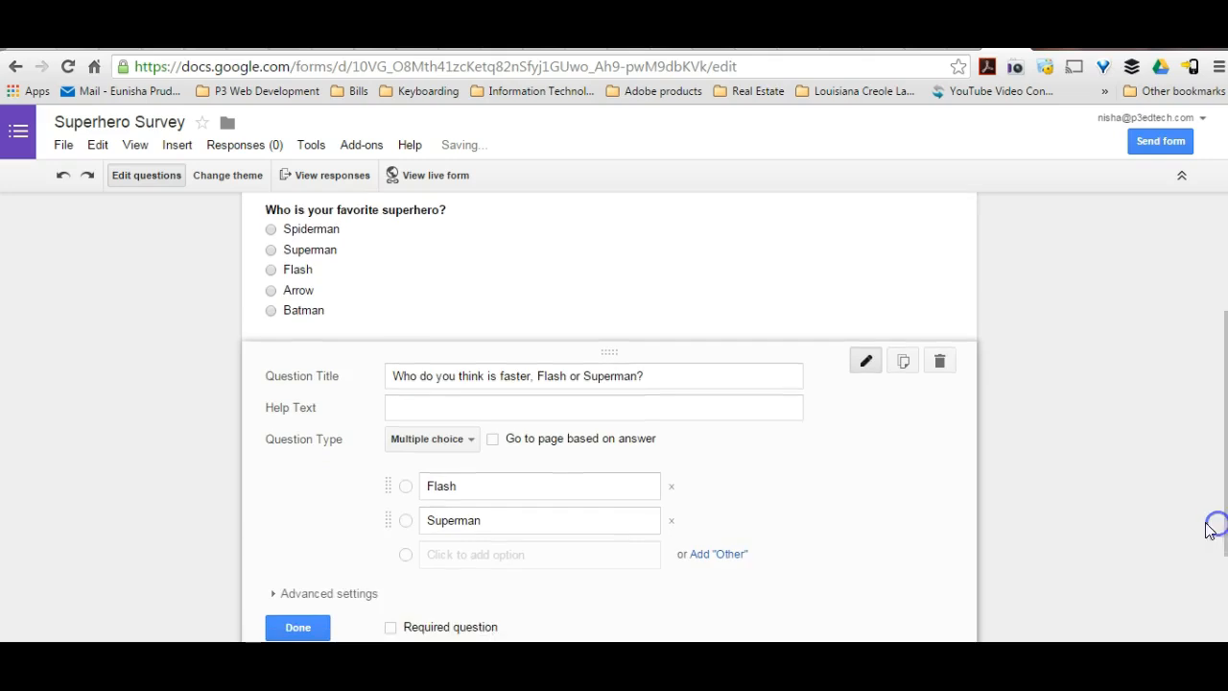
left_click(303, 630)
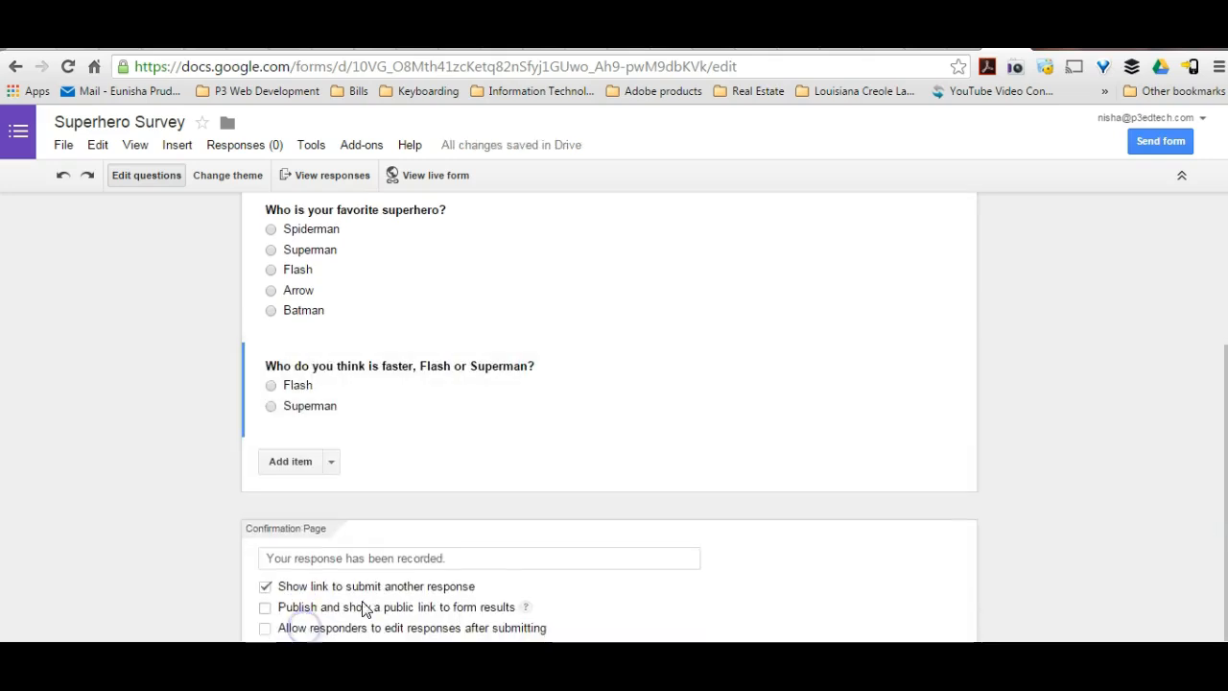
Change the "Who is your favorite superhero?" question's type to Checkboxes and finish editing it.
left_click(1222, 539)
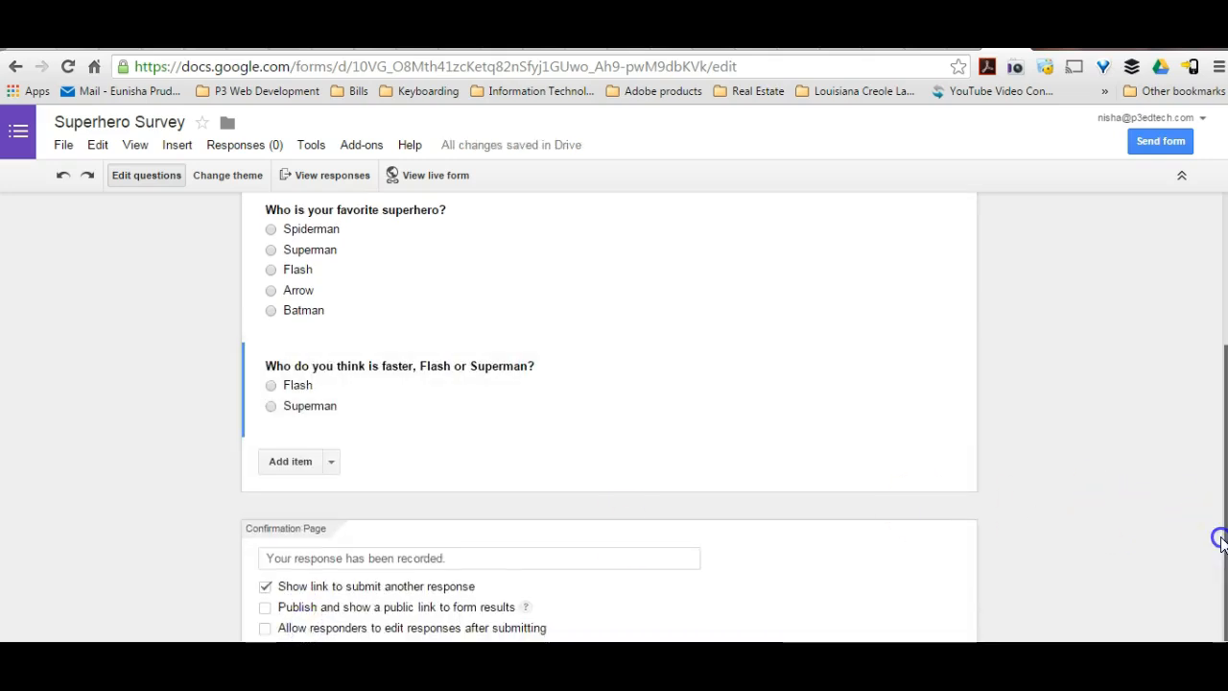
left_click_drag(1221, 540, 1212, 459)
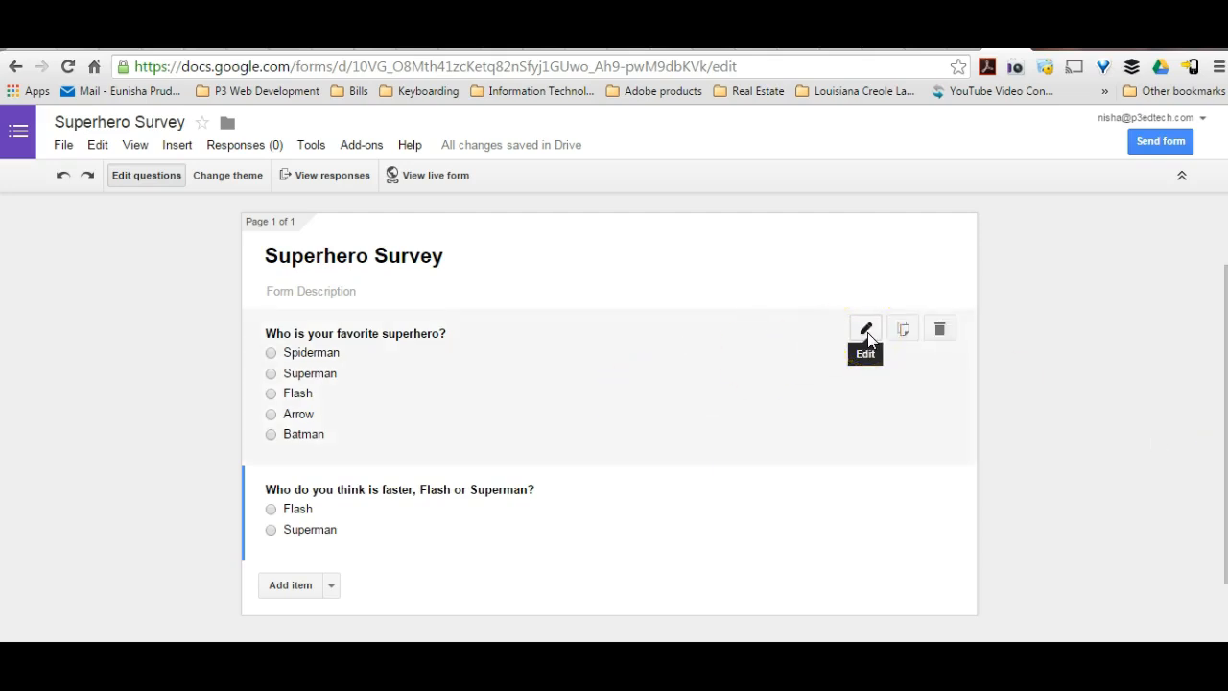
left_click(866, 331)
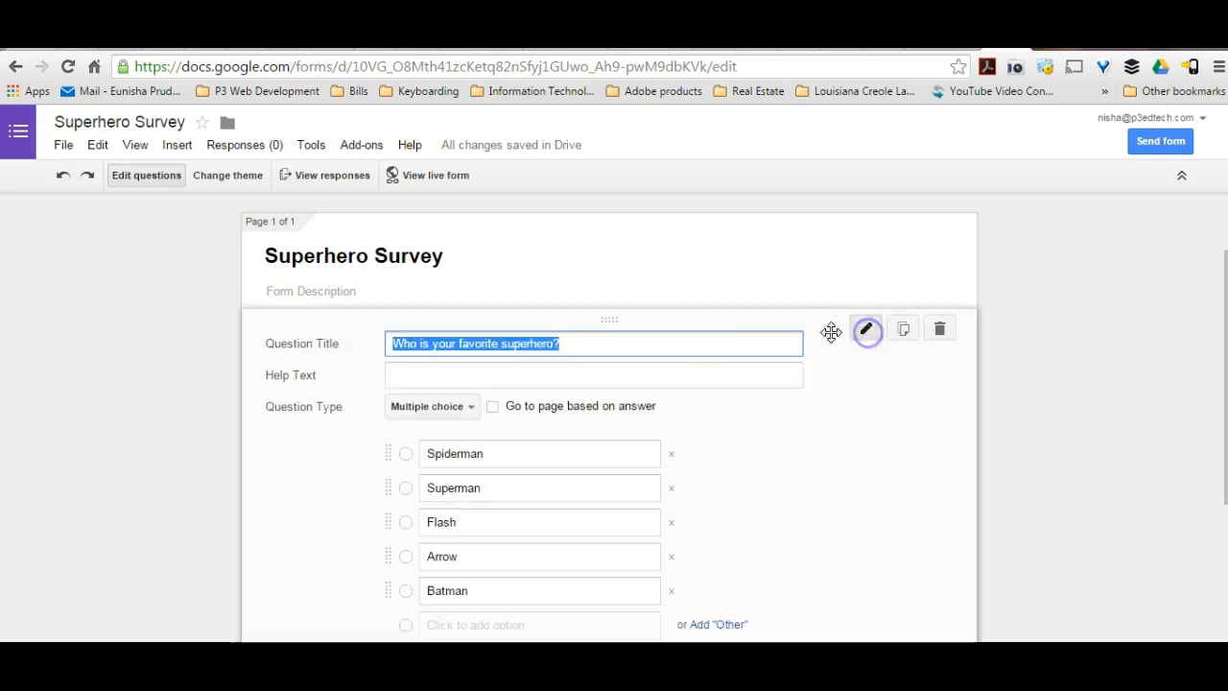
left_click(469, 410)
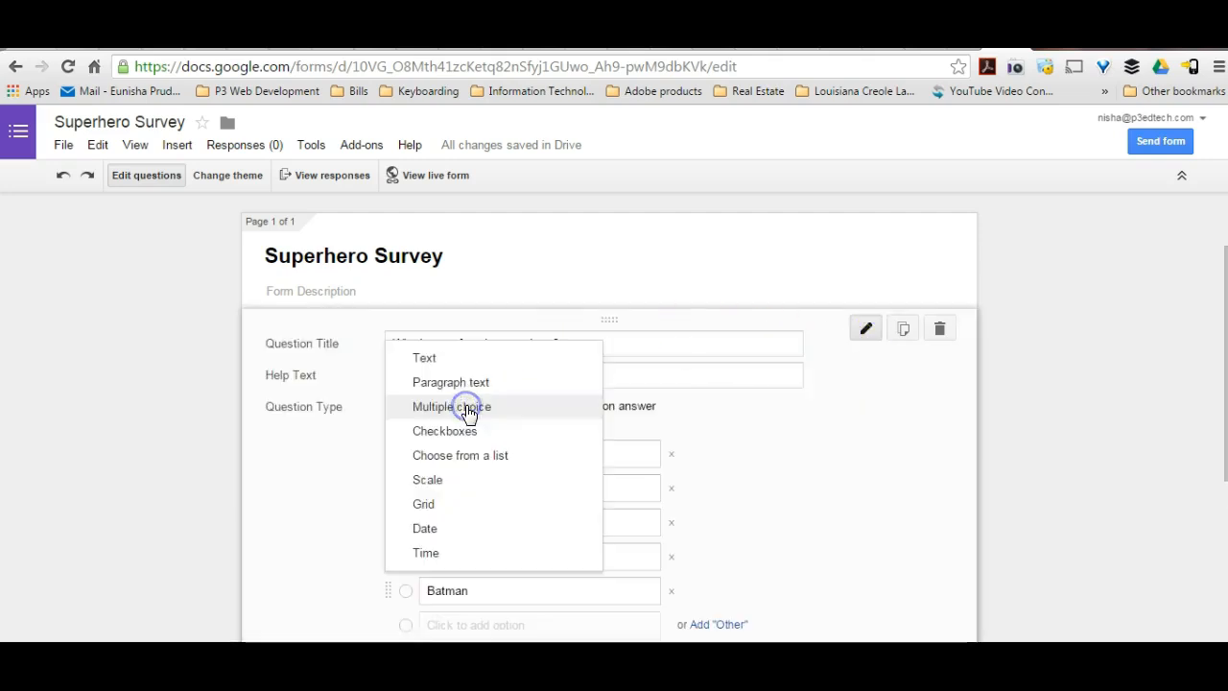
left_click(468, 431)
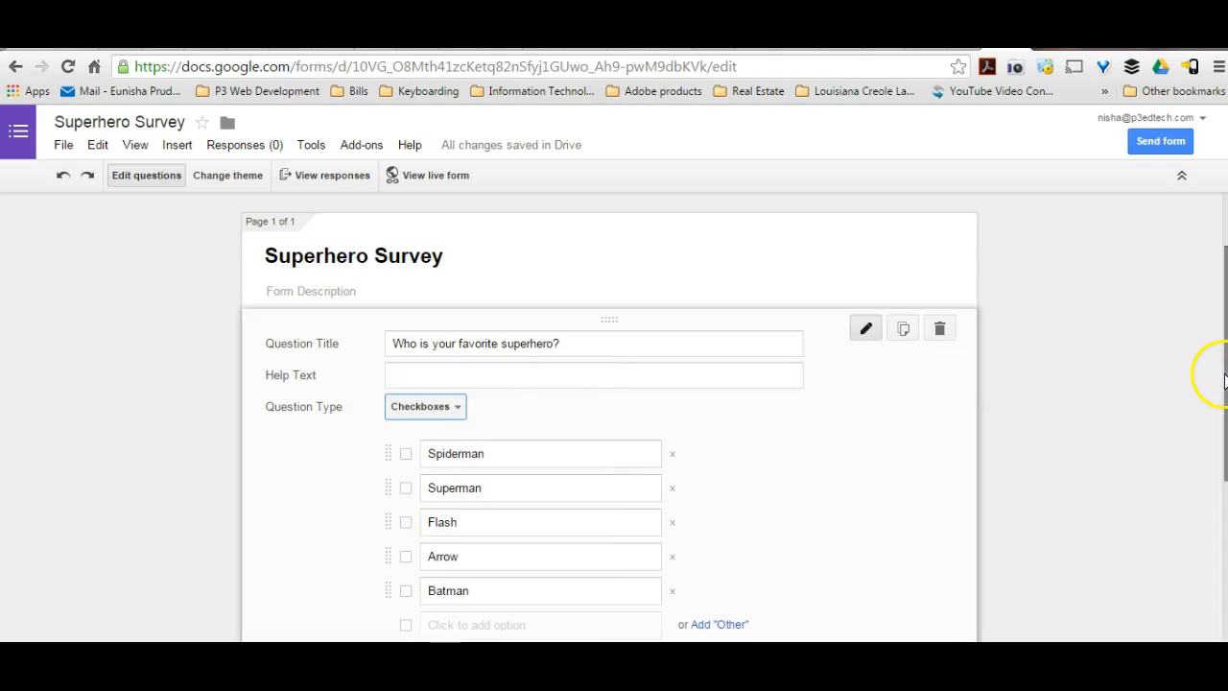
left_click_drag(1221, 382, 1217, 439)
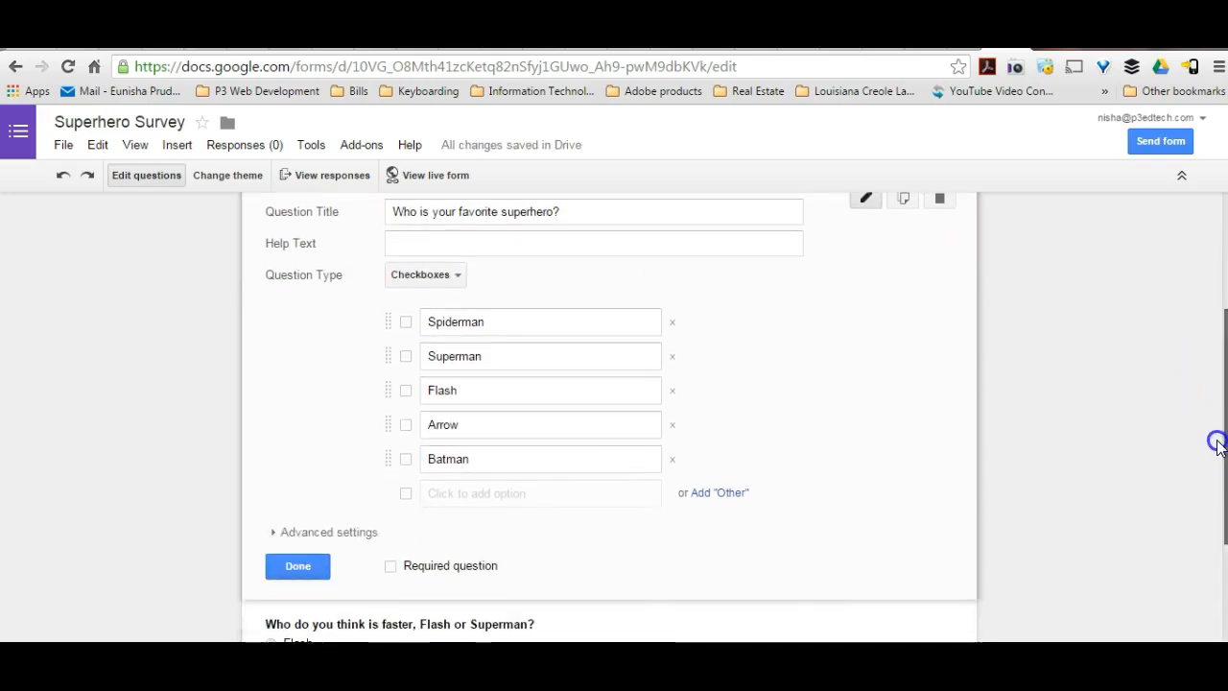
left_click(300, 570)
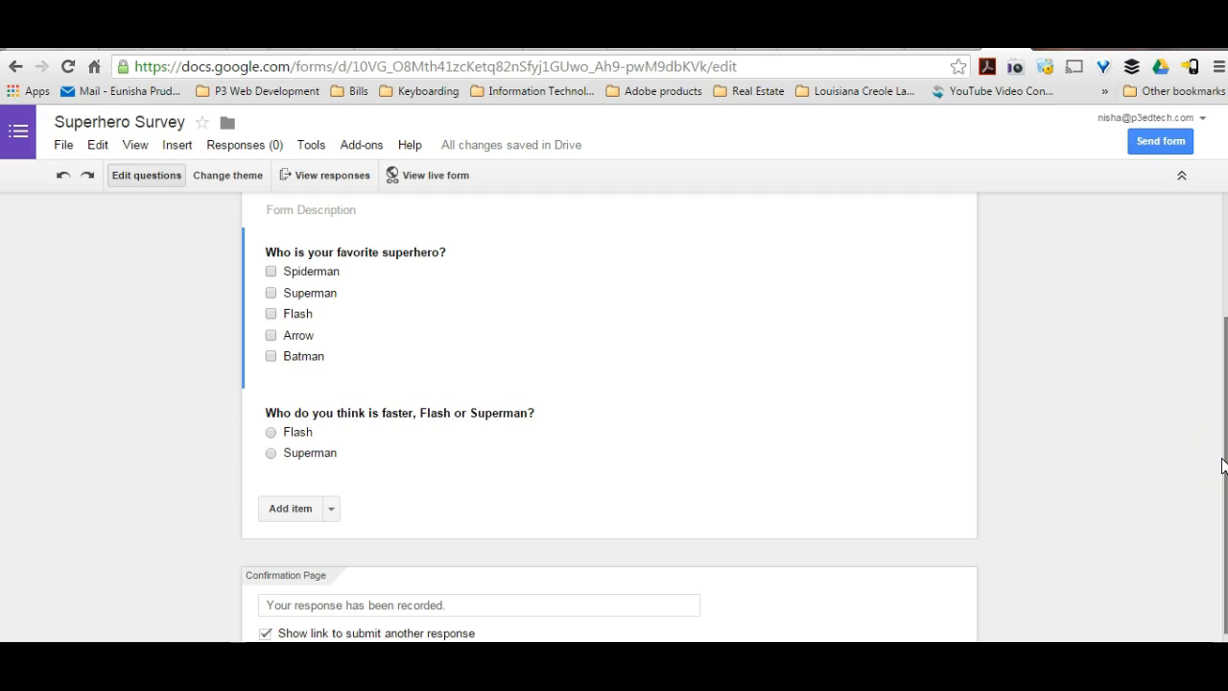
Add "Wonder Woman" and "Hulk" as answer options to the favorite superhero question and finish editing it.
mouse_move(608, 296)
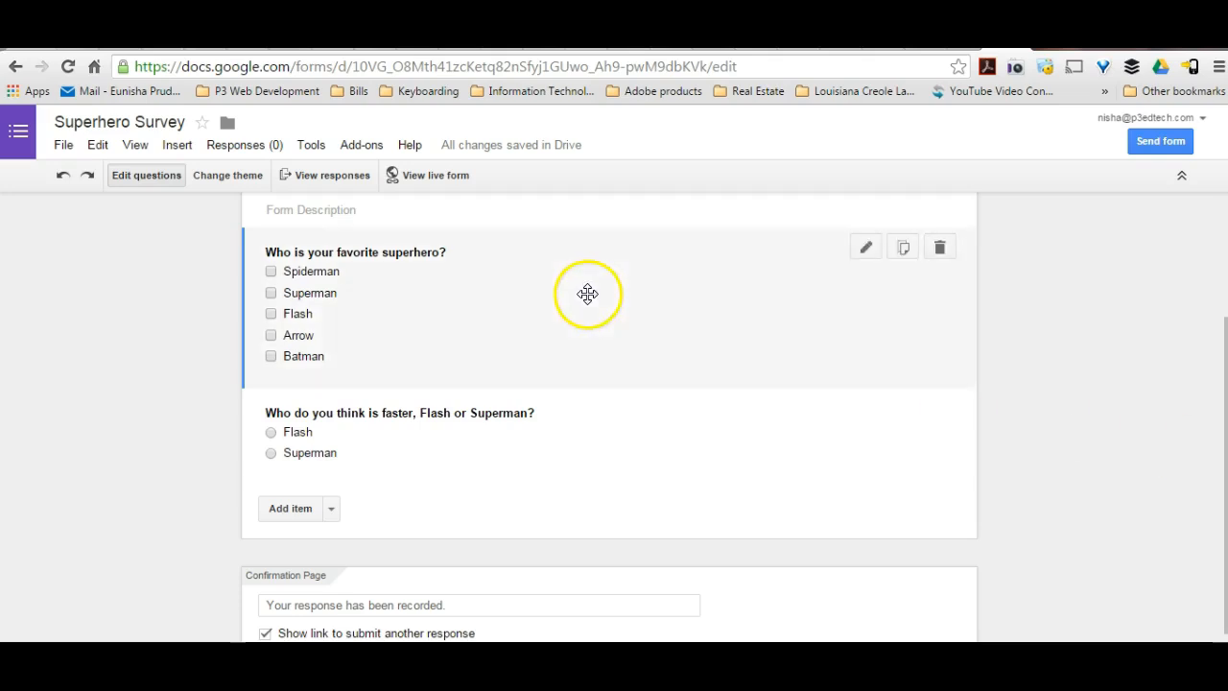
left_click(866, 248)
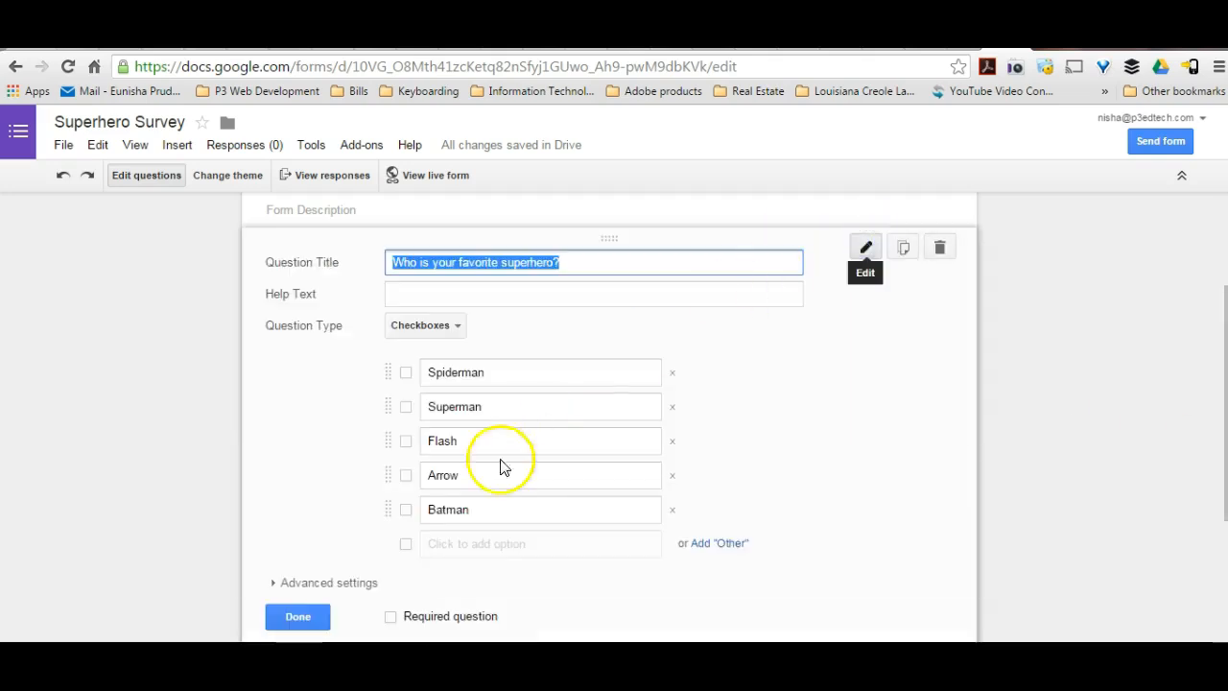
left_click(470, 544)
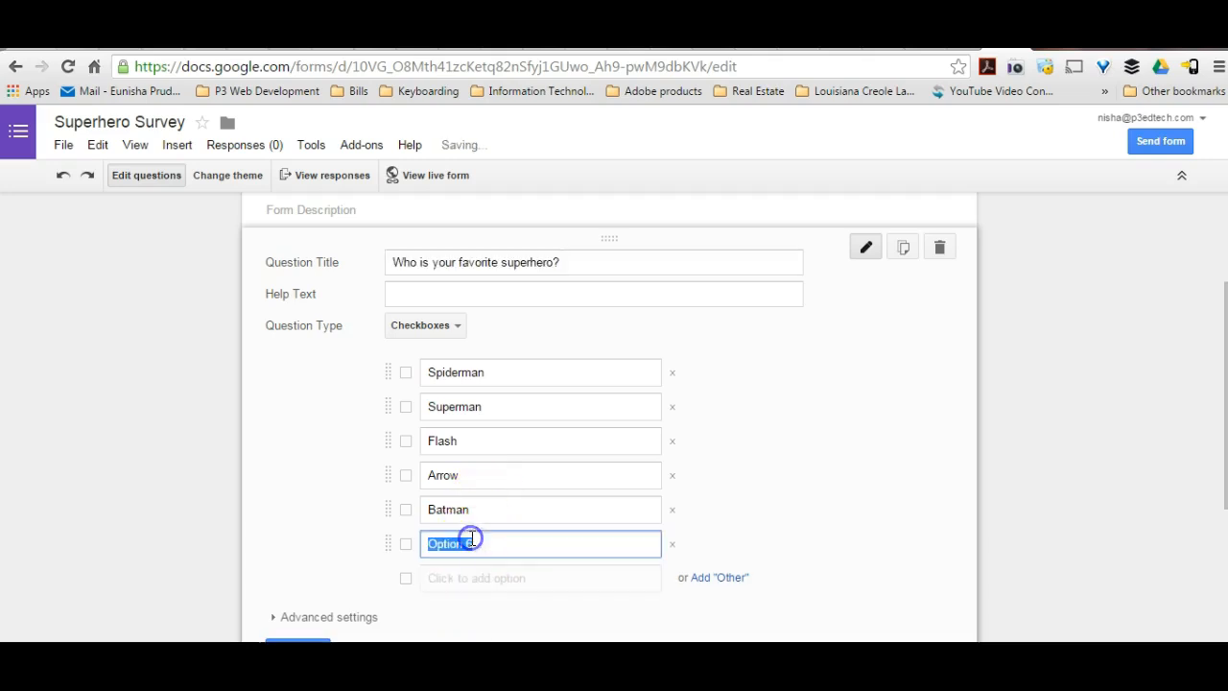
type("Wonder Woman")
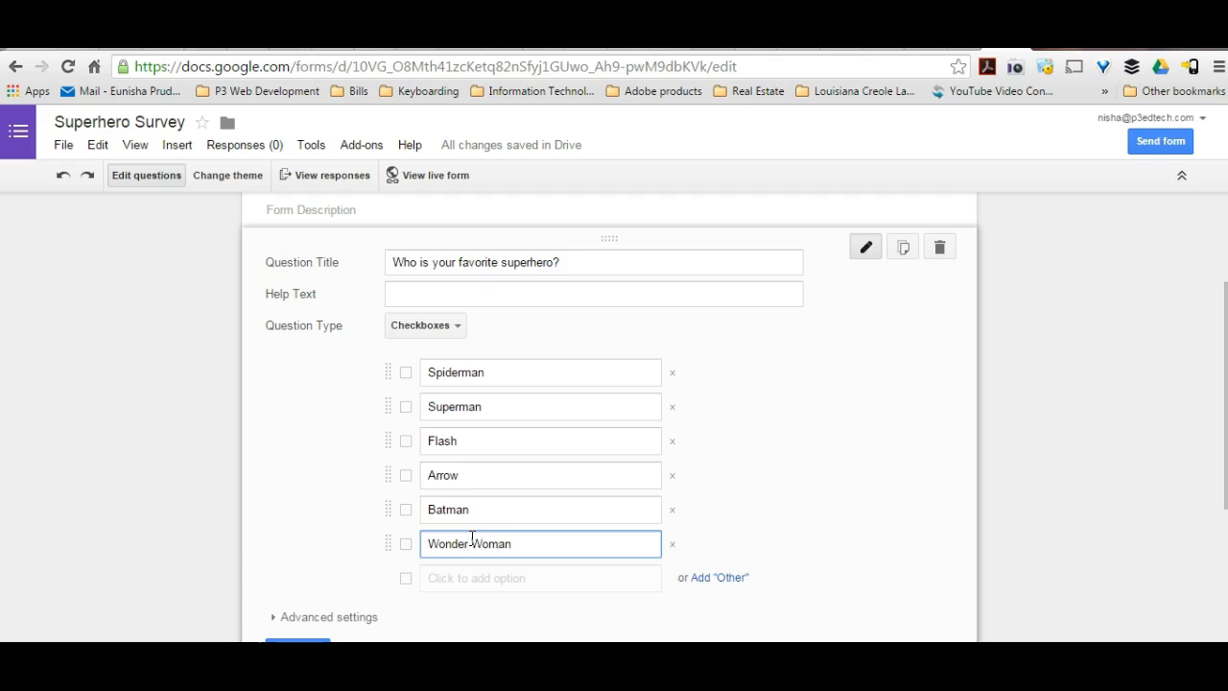
key("Tab")
key("Tab")
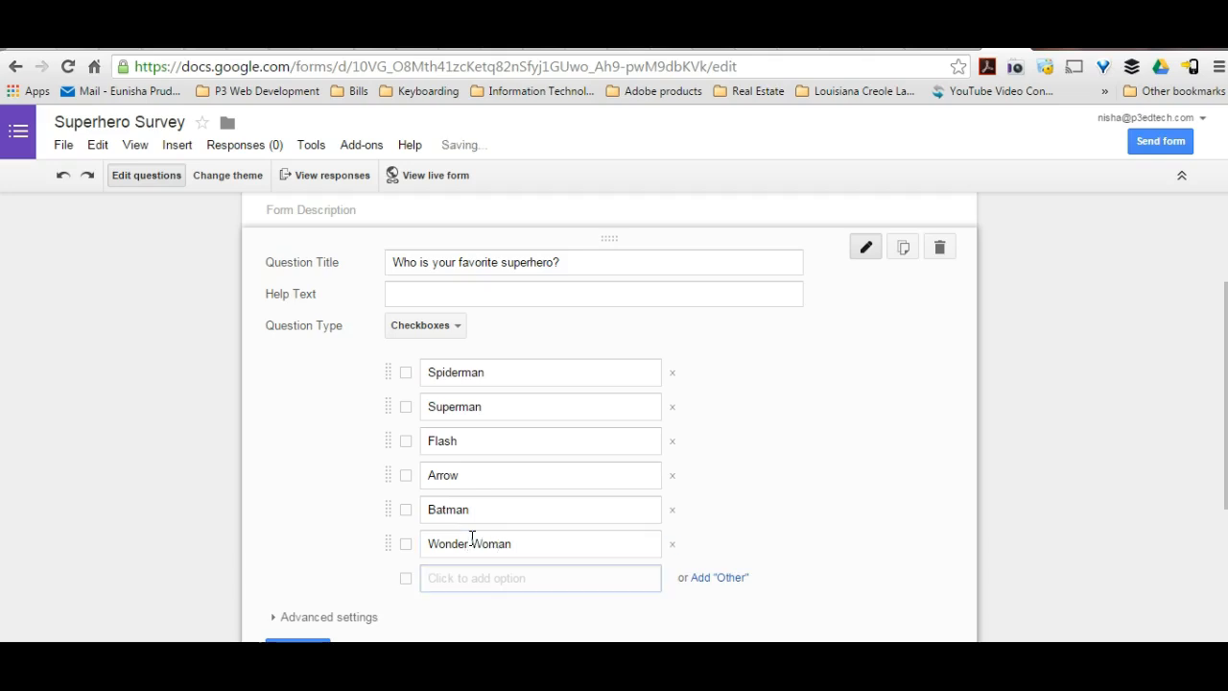
type("Hulk")
left_click(349, 630)
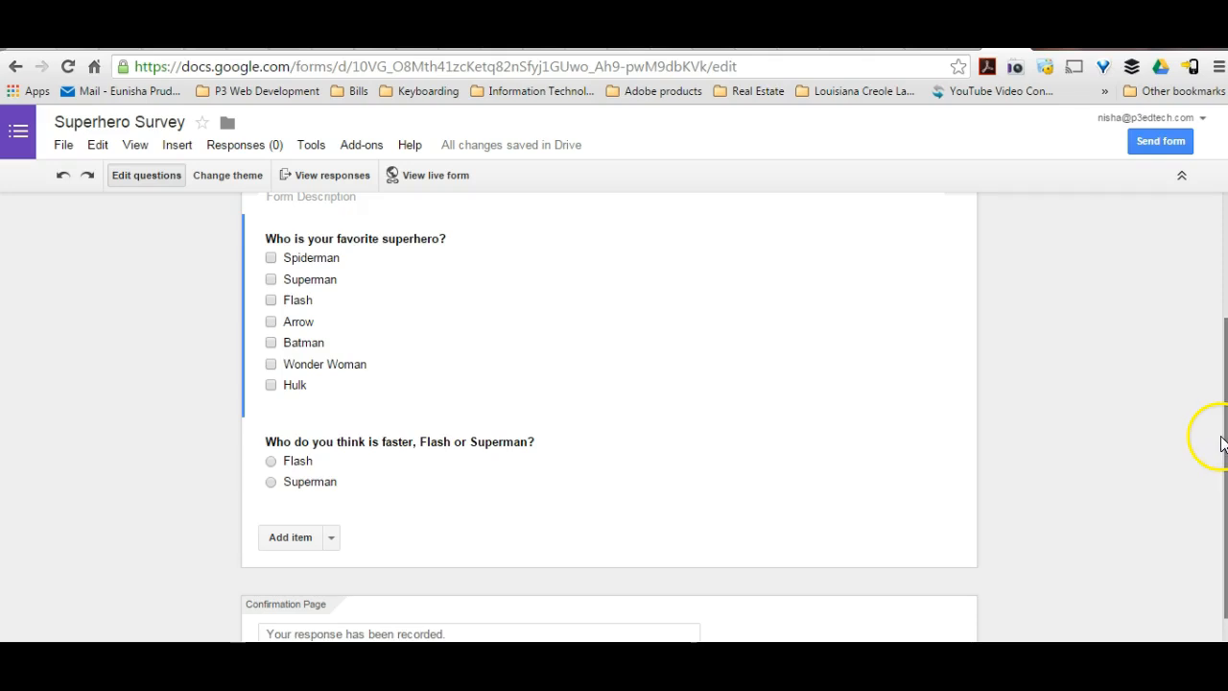
In the form settings, show a progress bar at the bottom of form pages and shuffle the question order.
scroll(1223, 437, "up", 3)
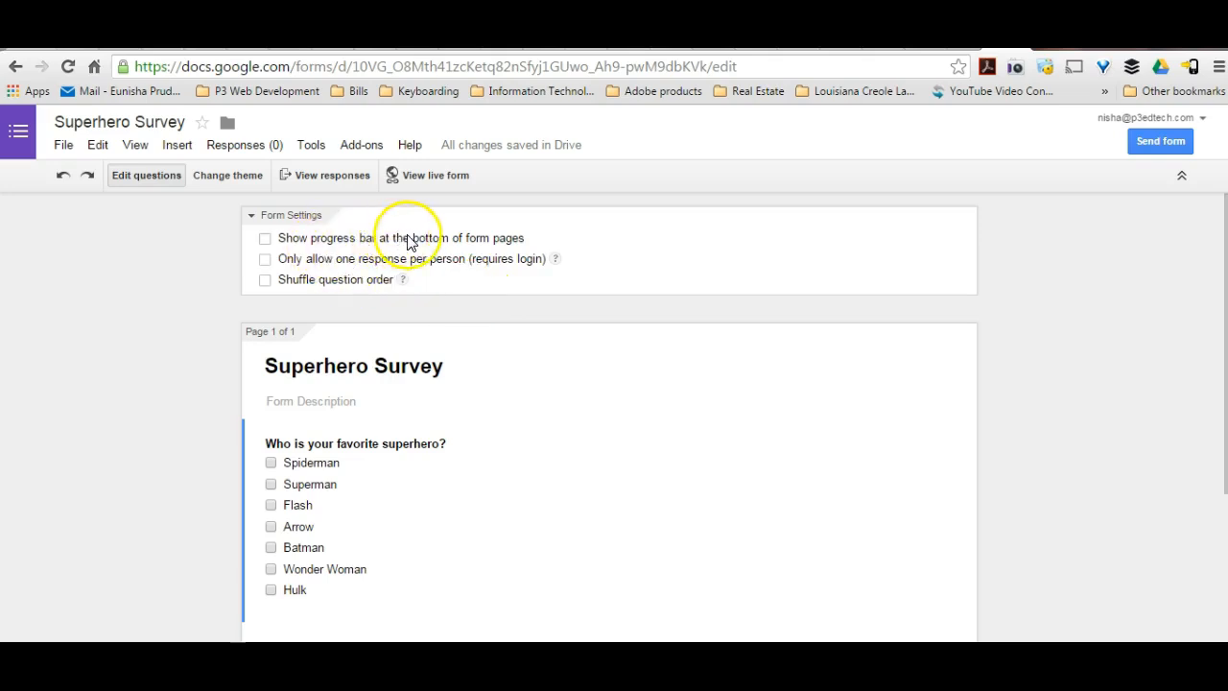
left_click(267, 242)
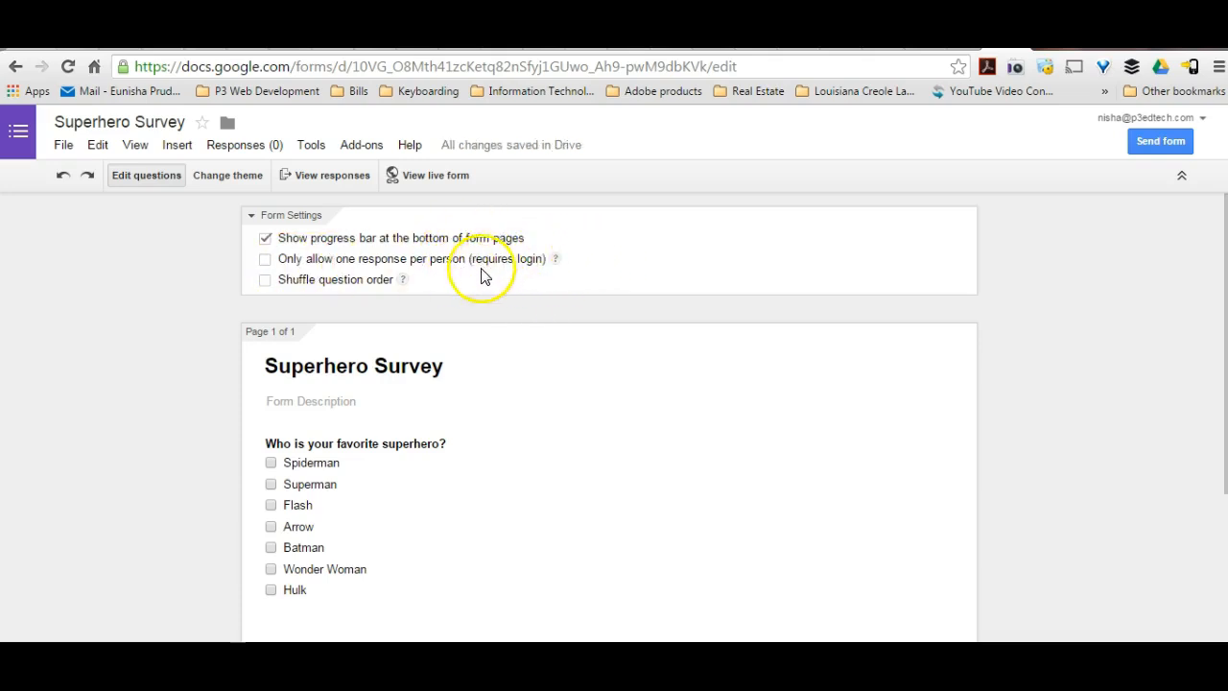
left_click(264, 280)
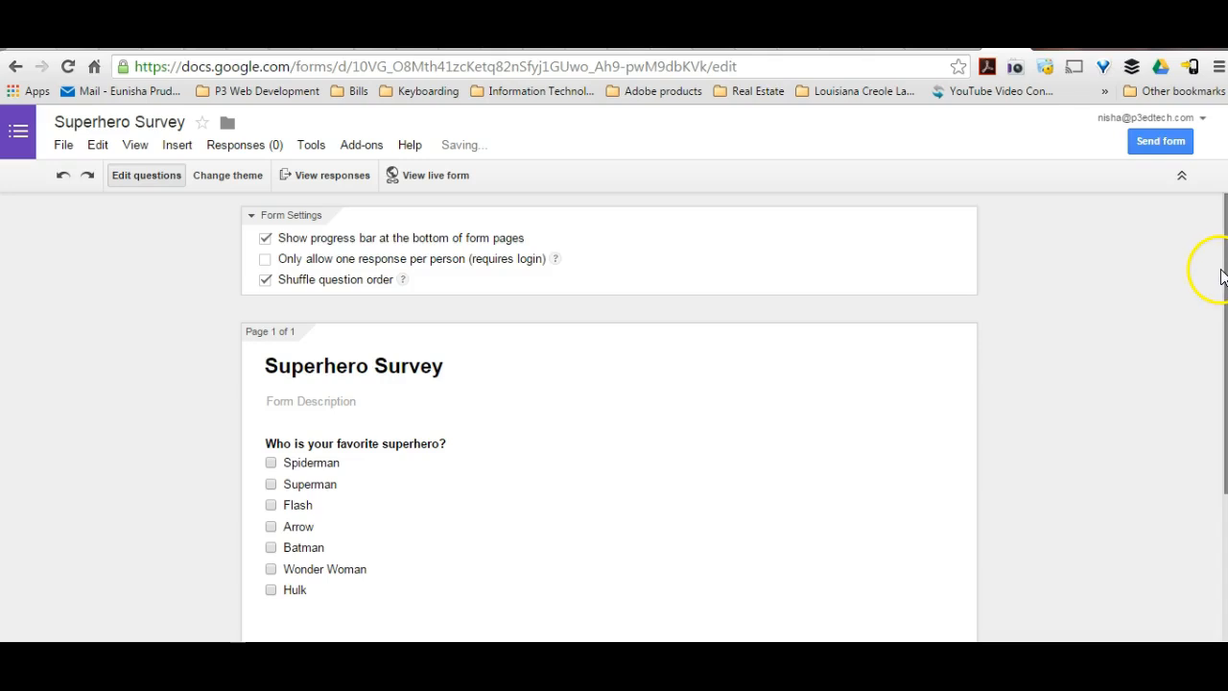
Keep the confirmation page's default message and stop showing the link to submit another response.
left_click_drag(1219, 269, 1176, 495)
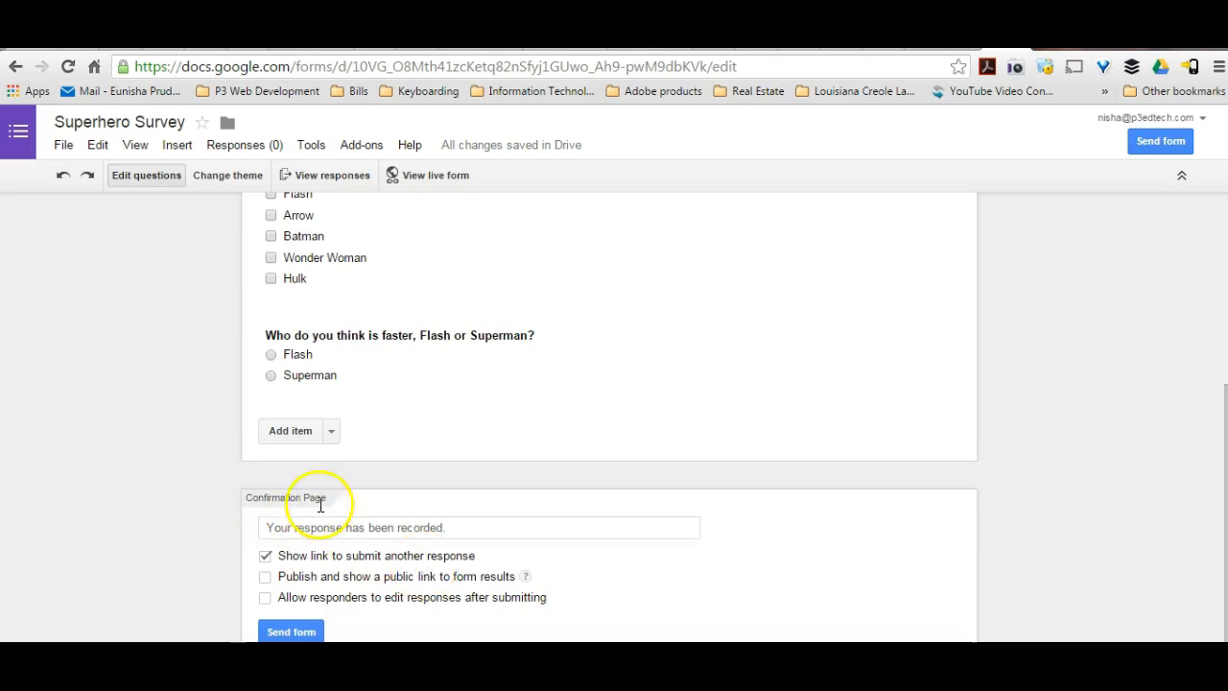
left_click_drag(447, 523, 253, 529)
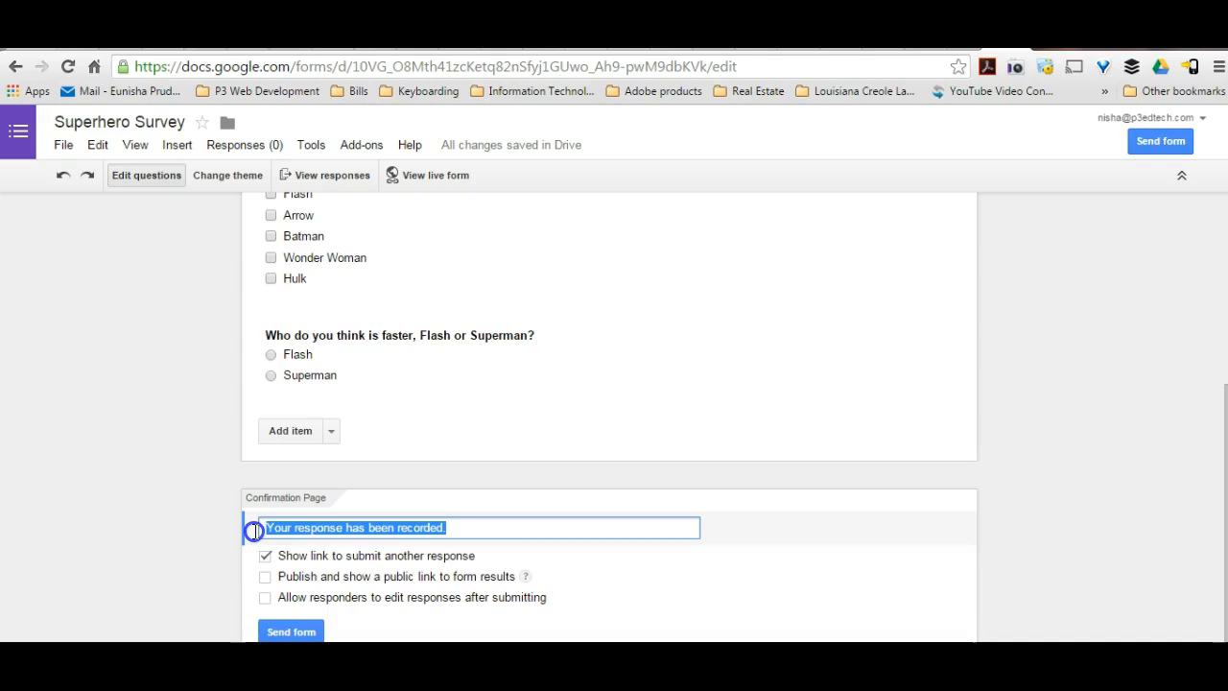
left_click(460, 531)
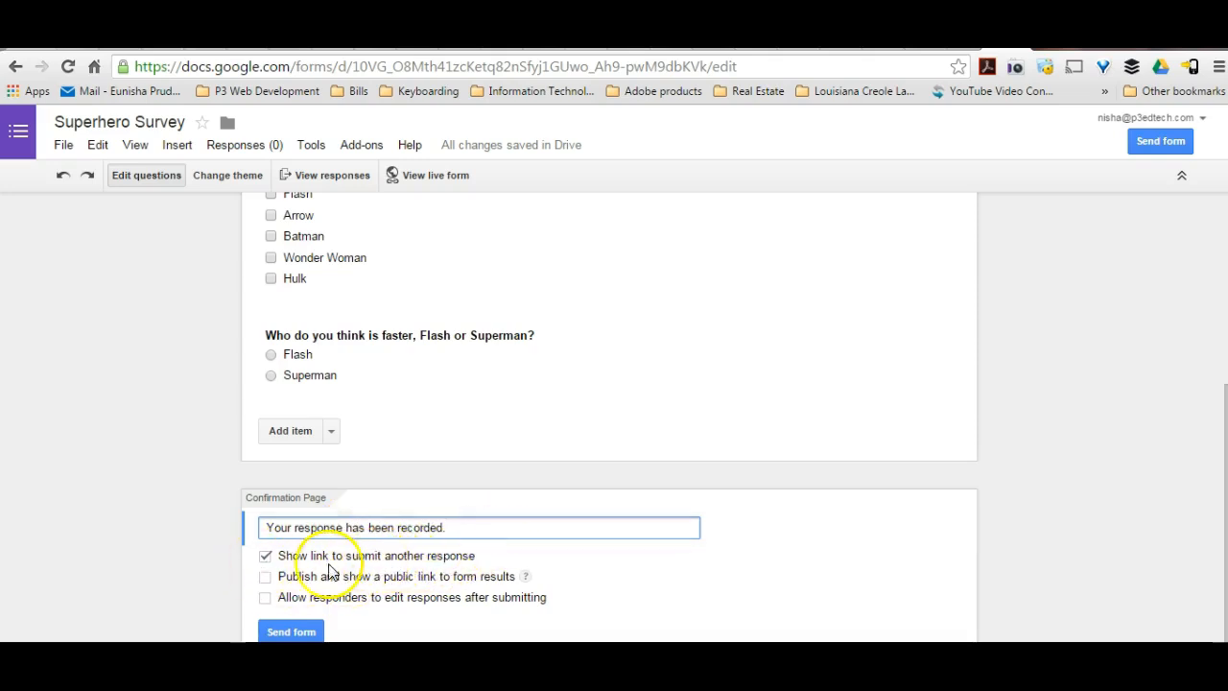
left_click(267, 558)
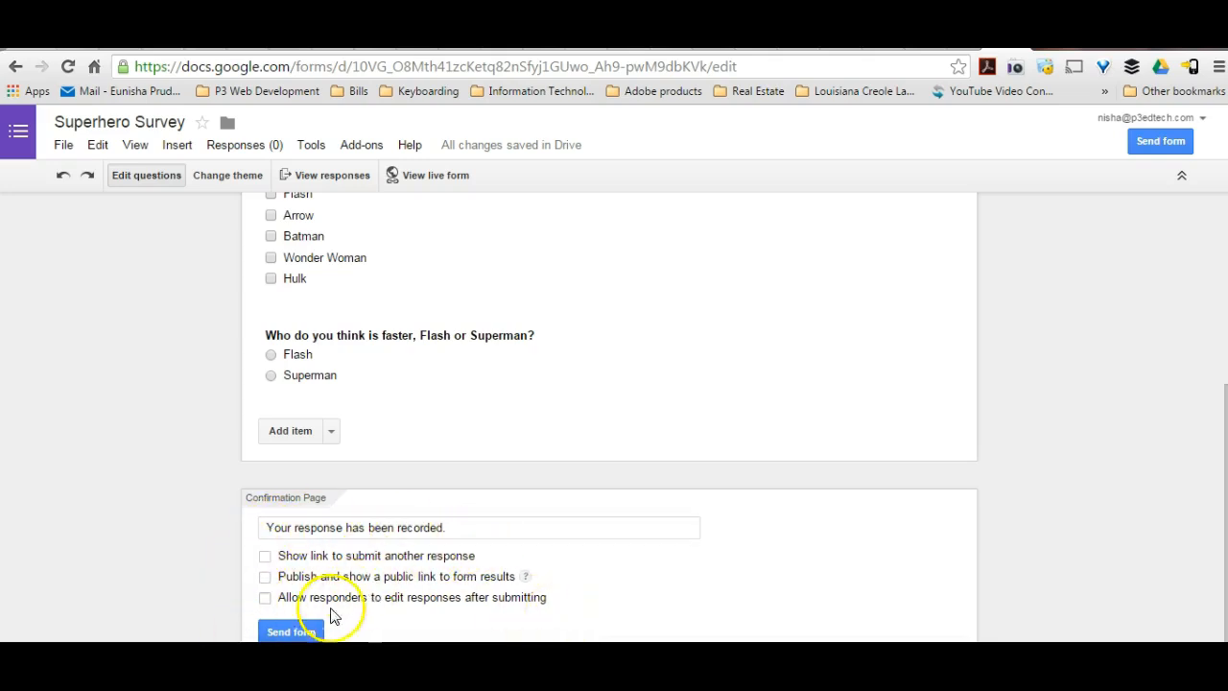
Start sending the form and copy its full share link.
left_click(305, 632)
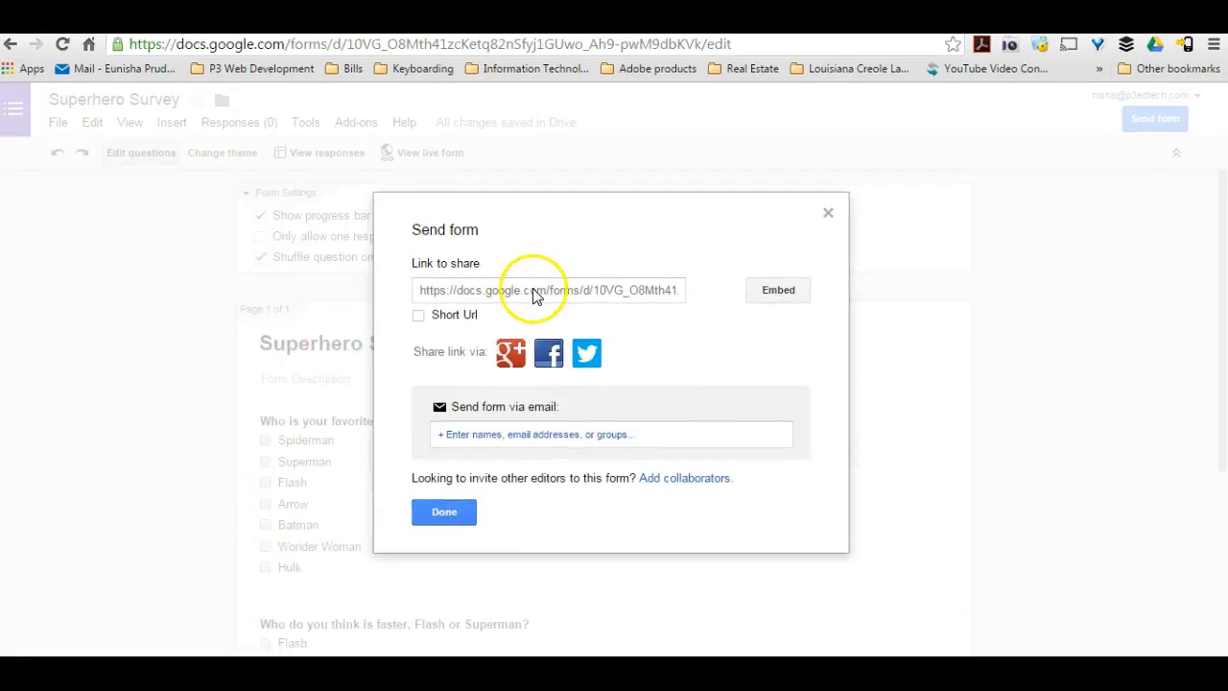
left_click(561, 293)
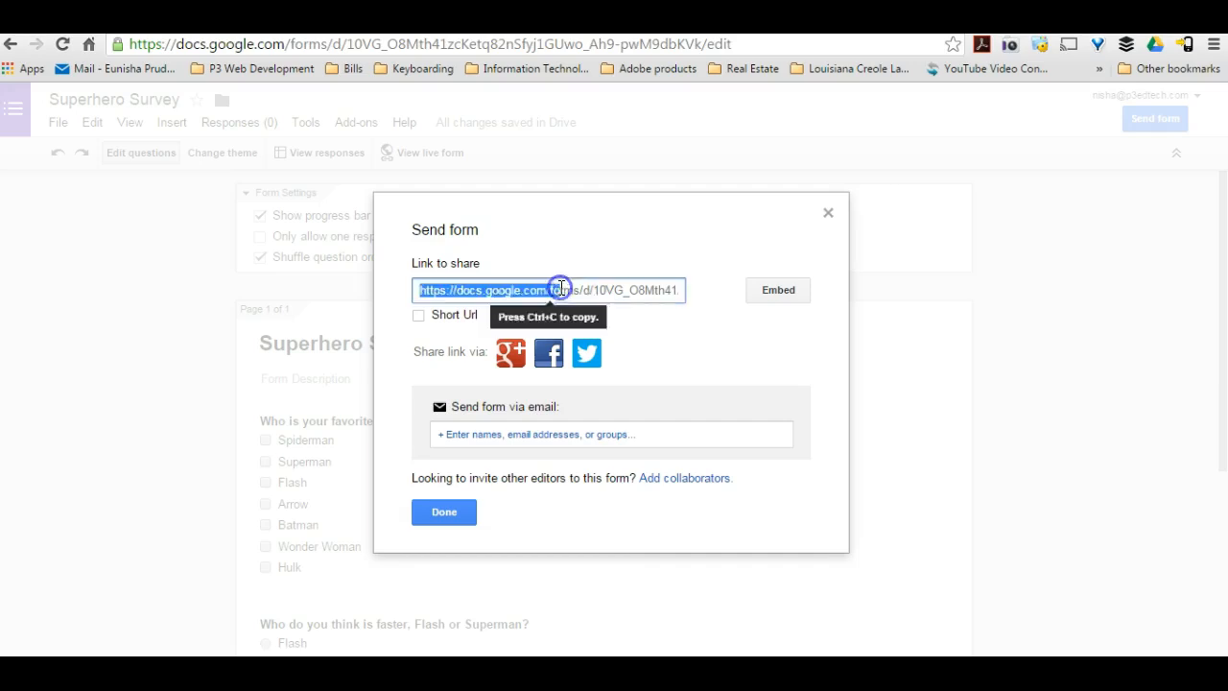
left_click(561, 293)
left_click(561, 292)
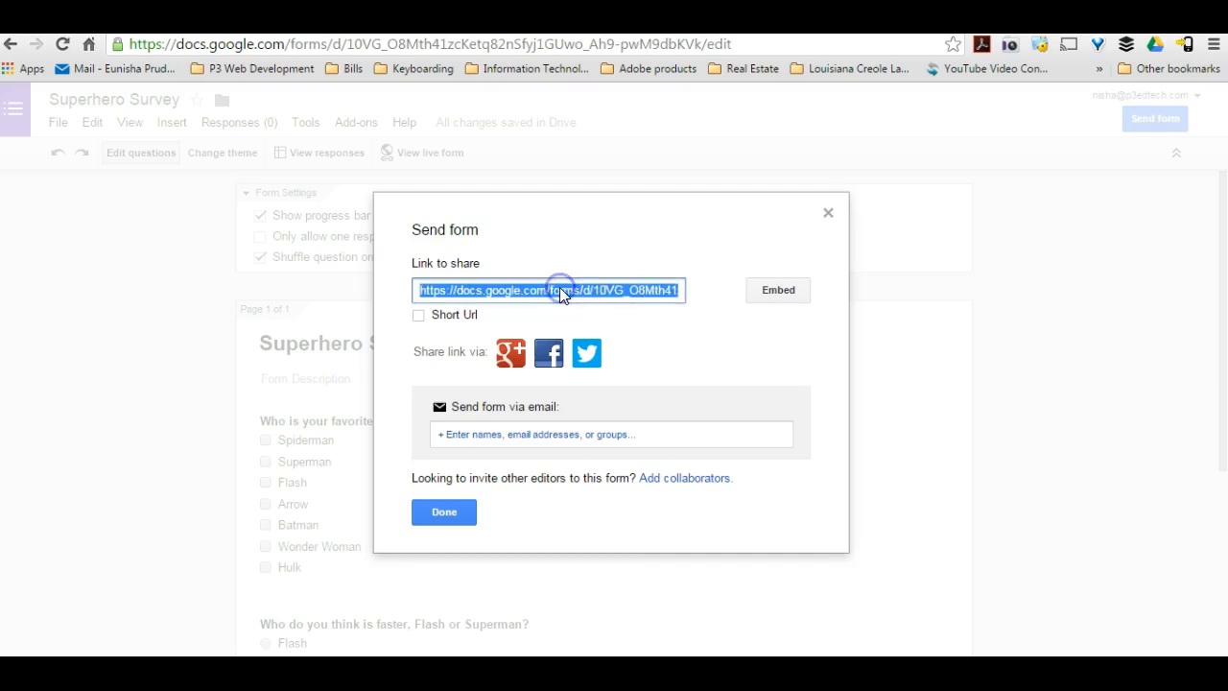
right_click(562, 293)
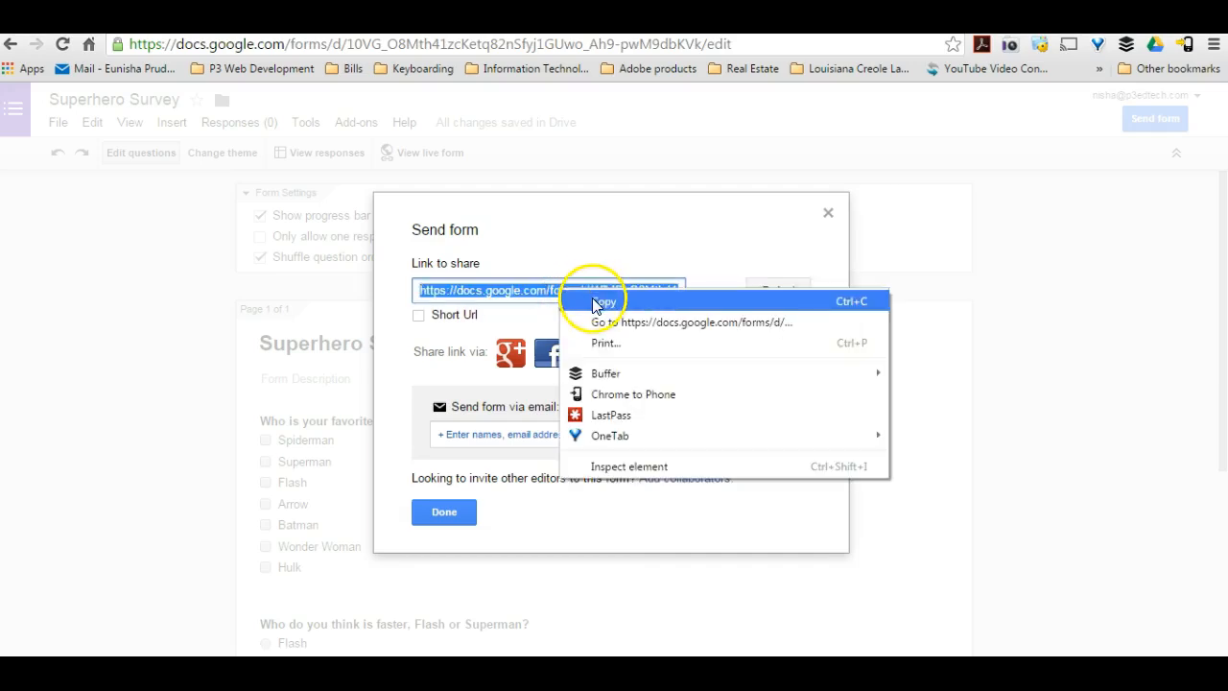
left_click(593, 303)
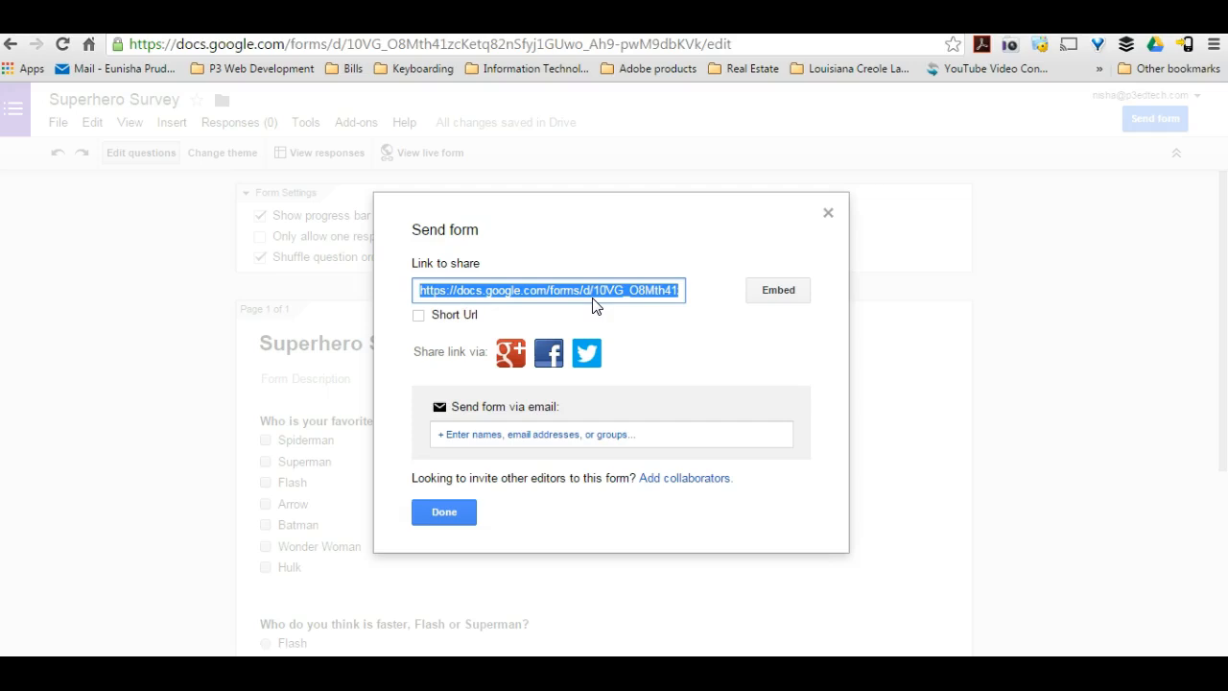
Try the embed option and the short URL for the share link, restore the full link, and close the Send form dialog.
left_click(782, 296)
left_click(419, 321)
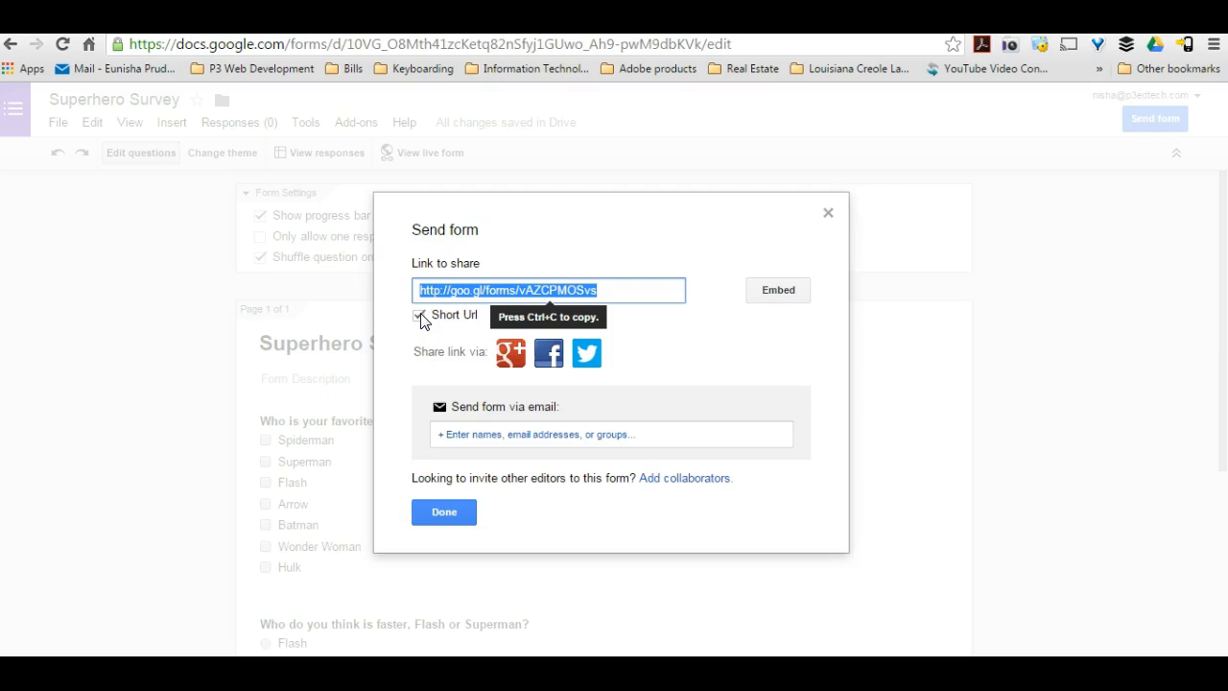
left_click(419, 315)
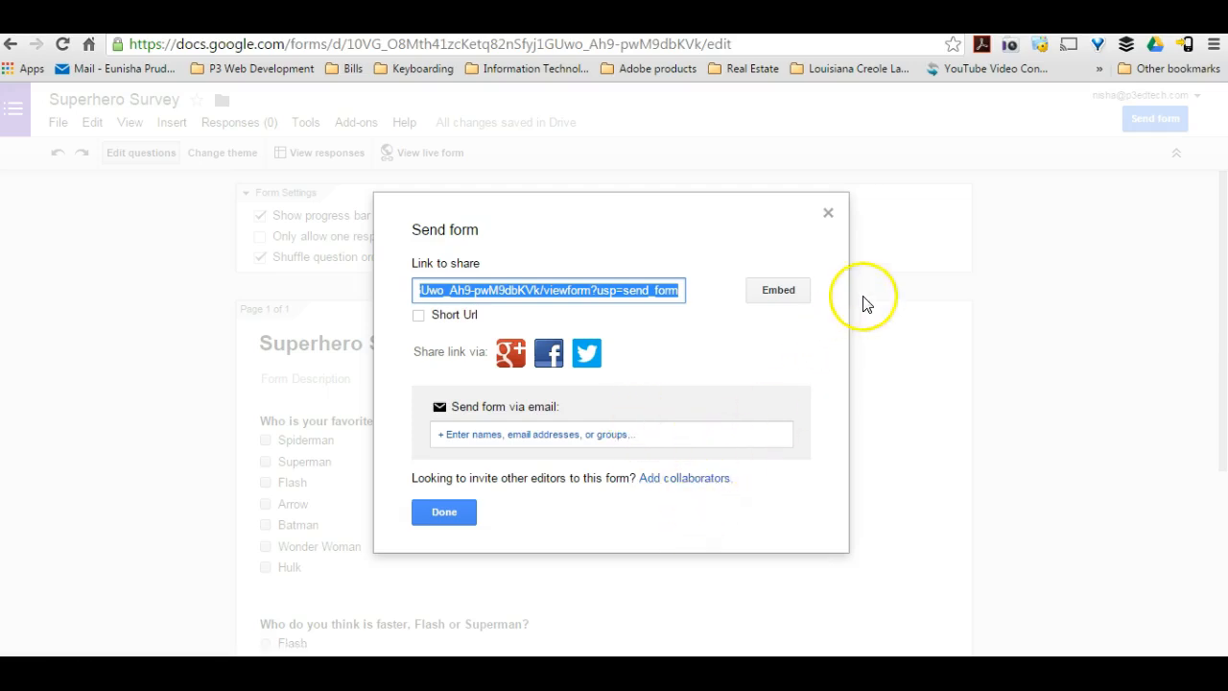
left_click(829, 215)
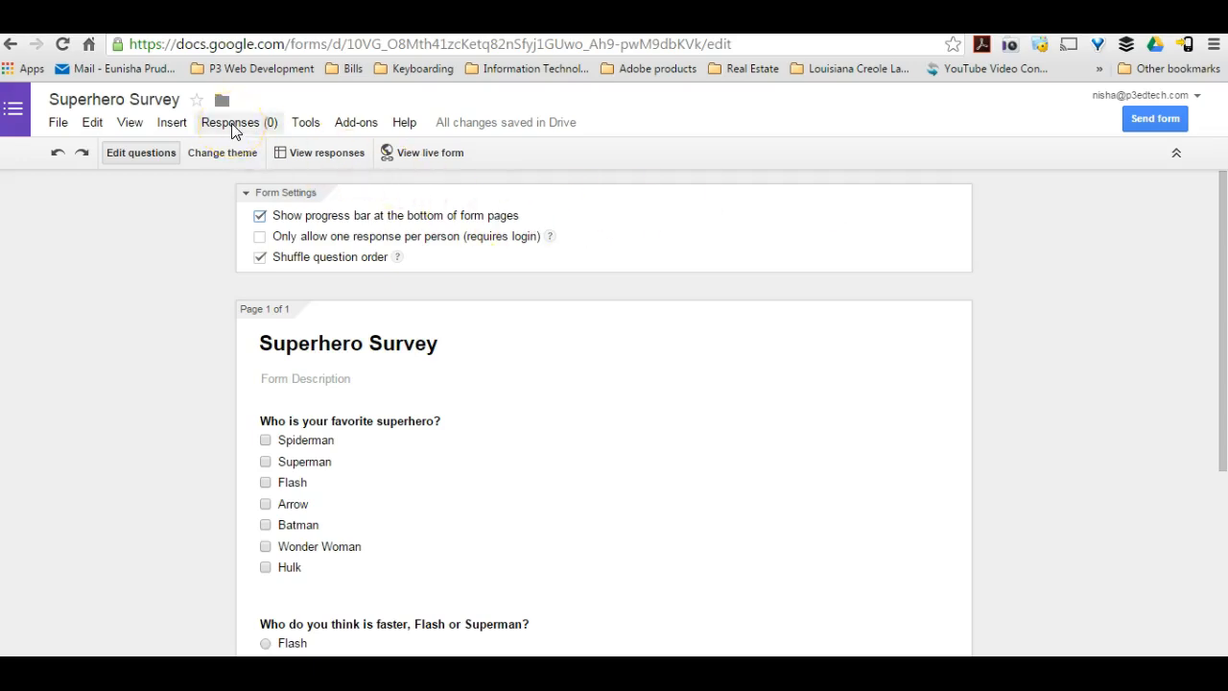
Stop the form from accepting responses and turn accepting responses back on.
left_click(233, 131)
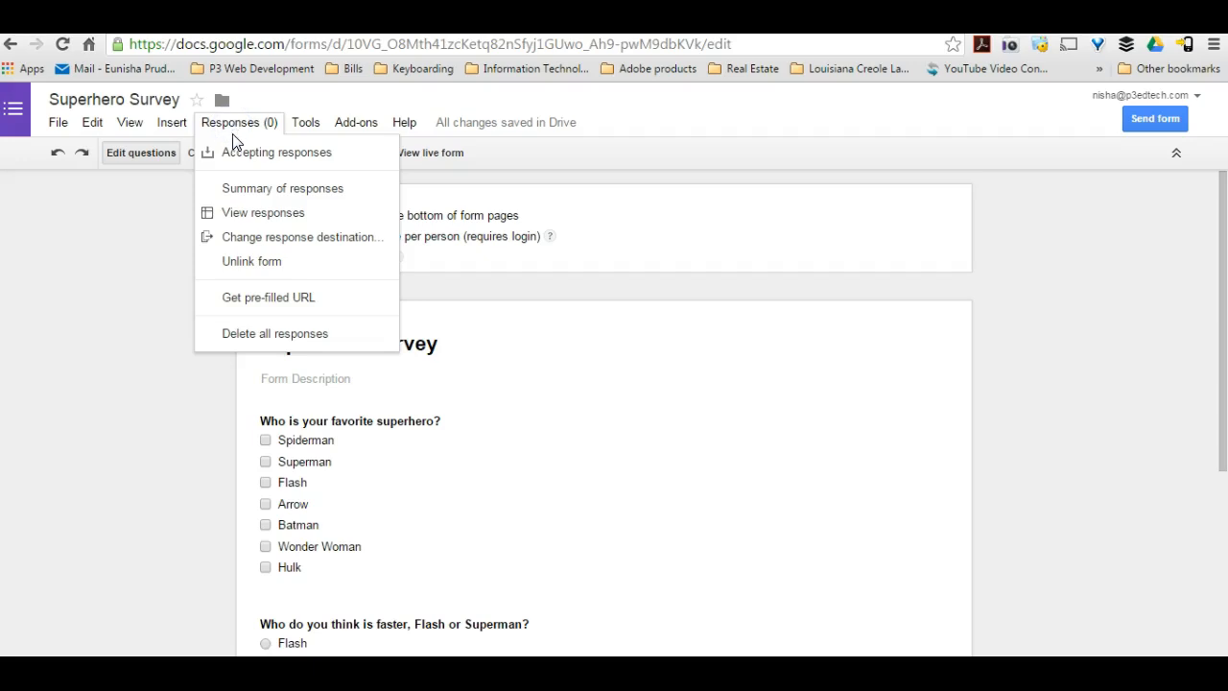
left_click(235, 154)
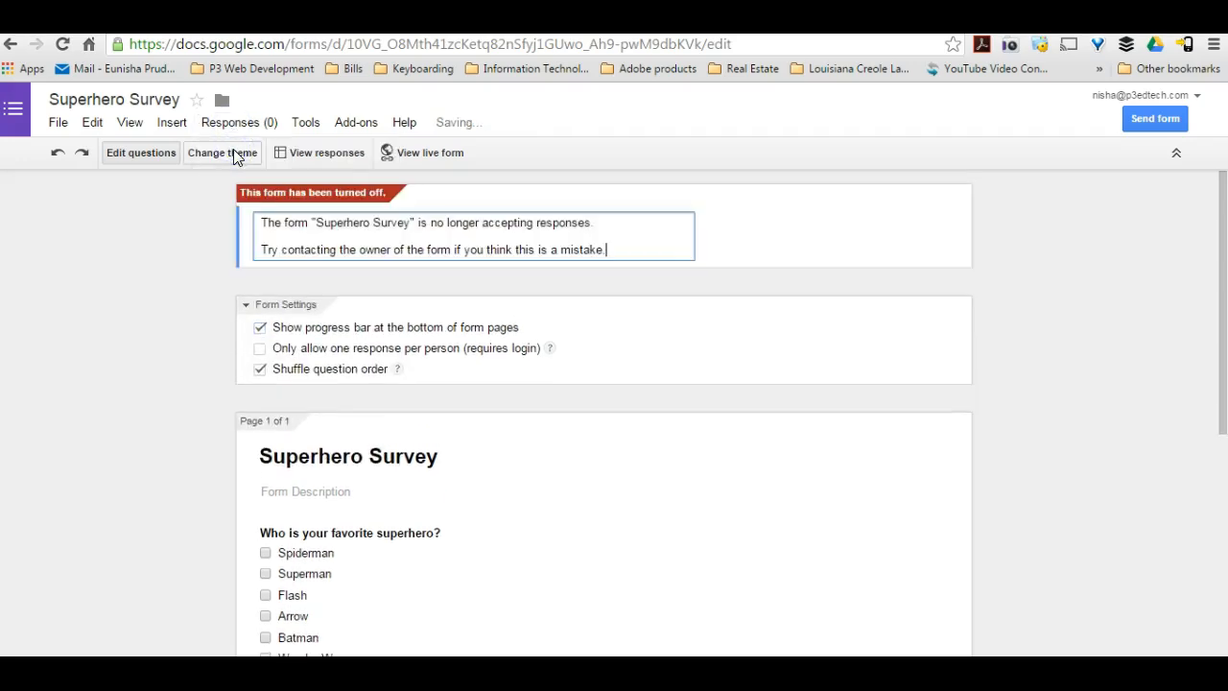
left_click(239, 123)
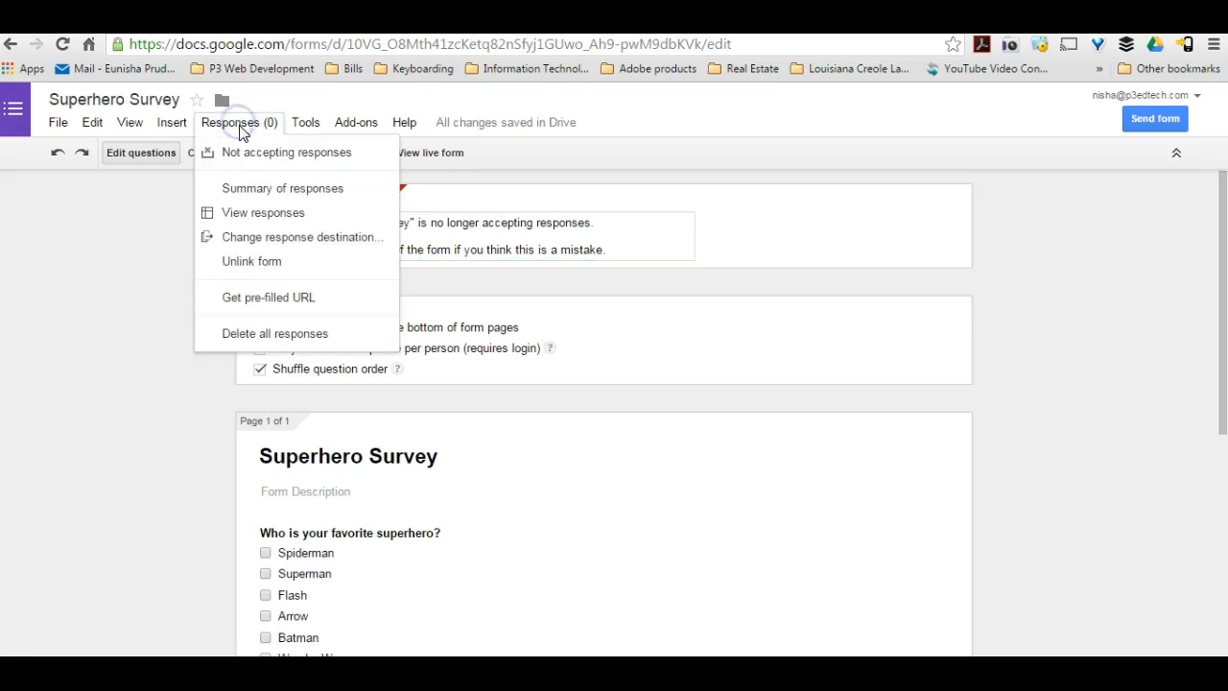
left_click(241, 159)
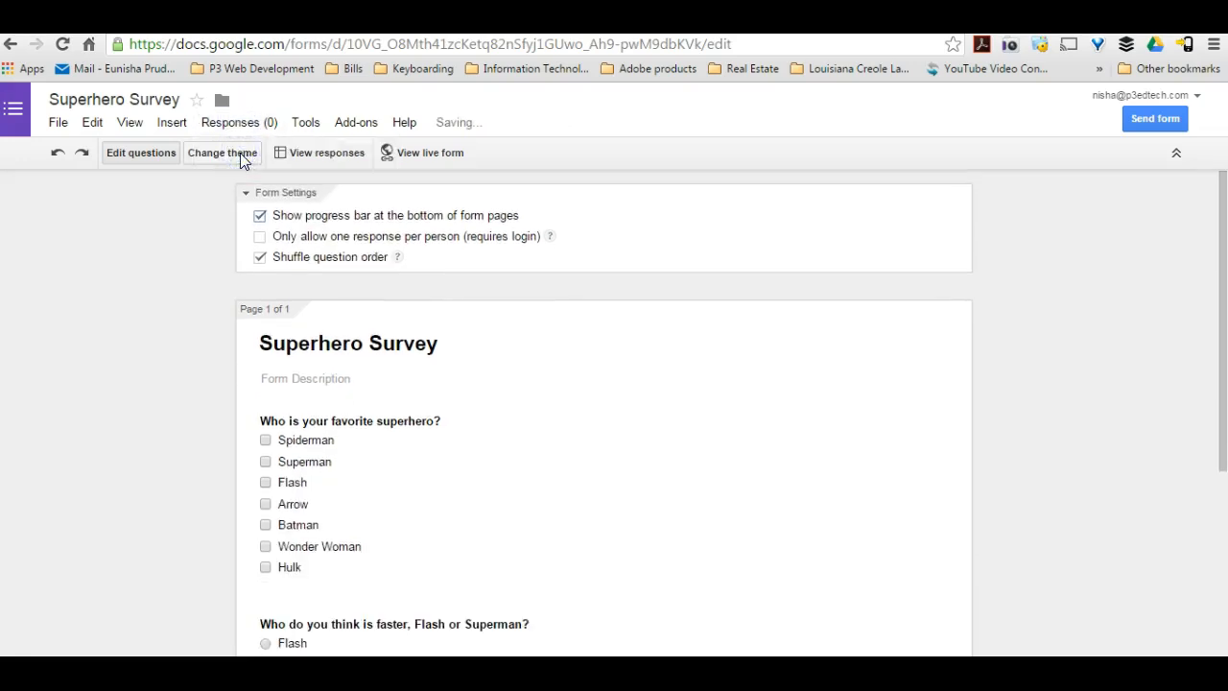
Change the response destination to a new spreadsheet named "Superhero Survey (Responses)", with Always create a new spreadsheet turned off.
left_click(241, 125)
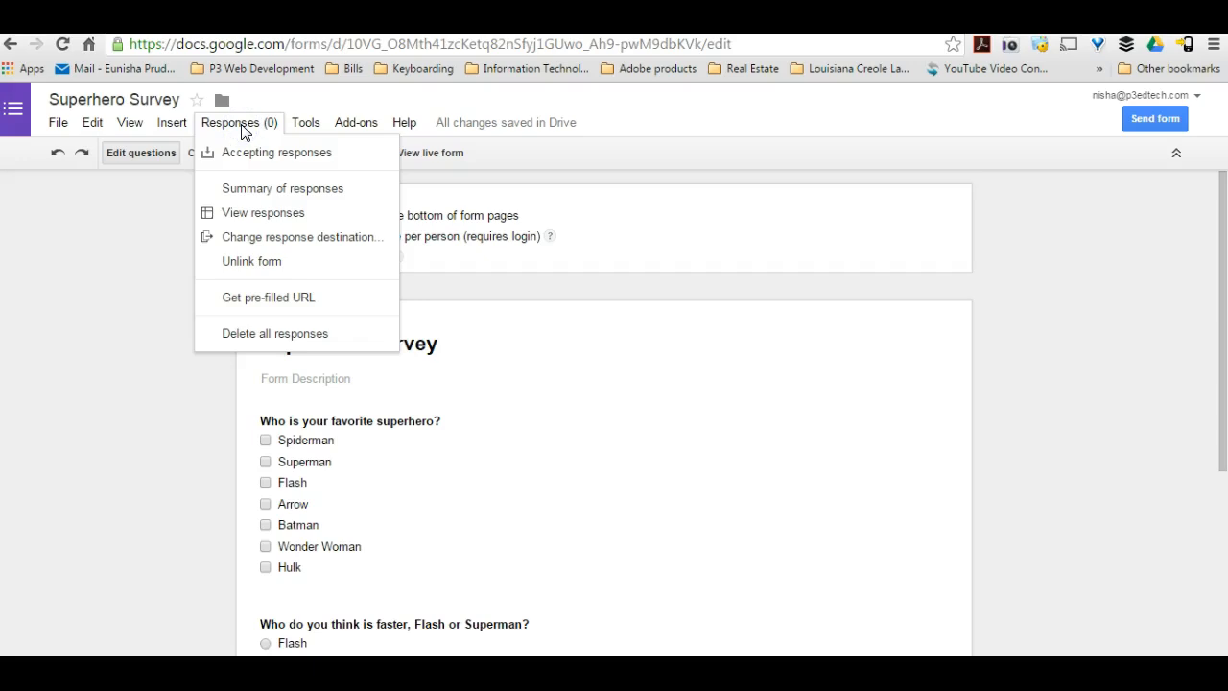
left_click(258, 196)
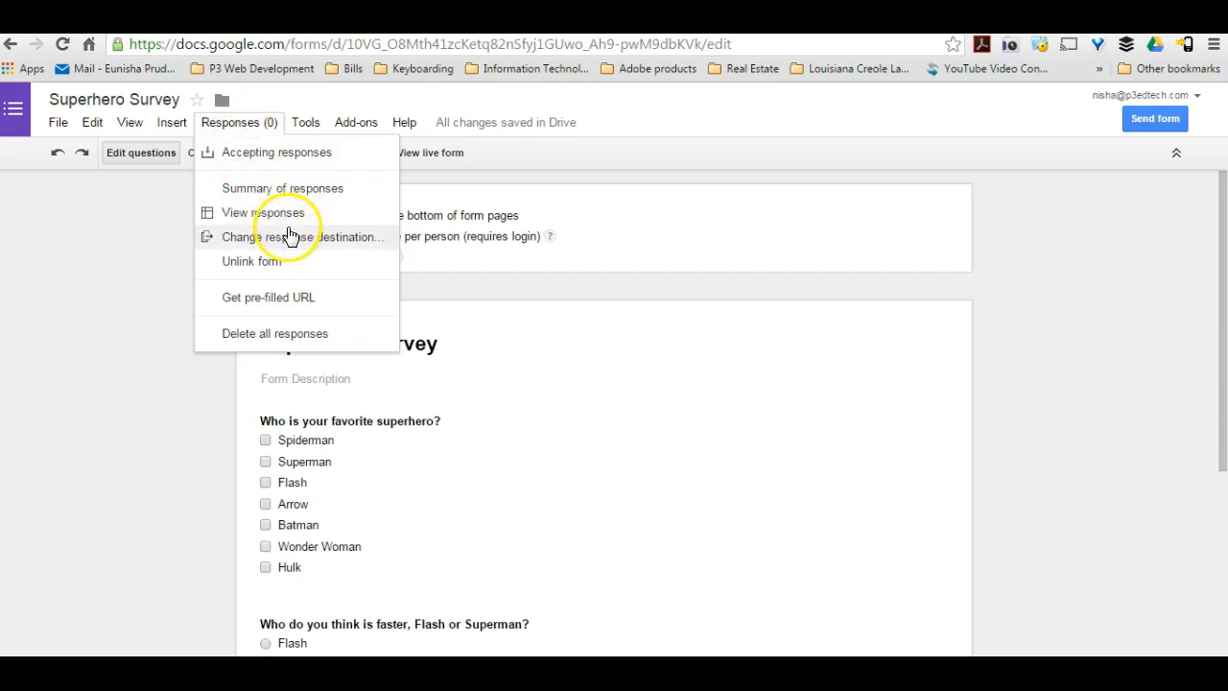
left_click(305, 242)
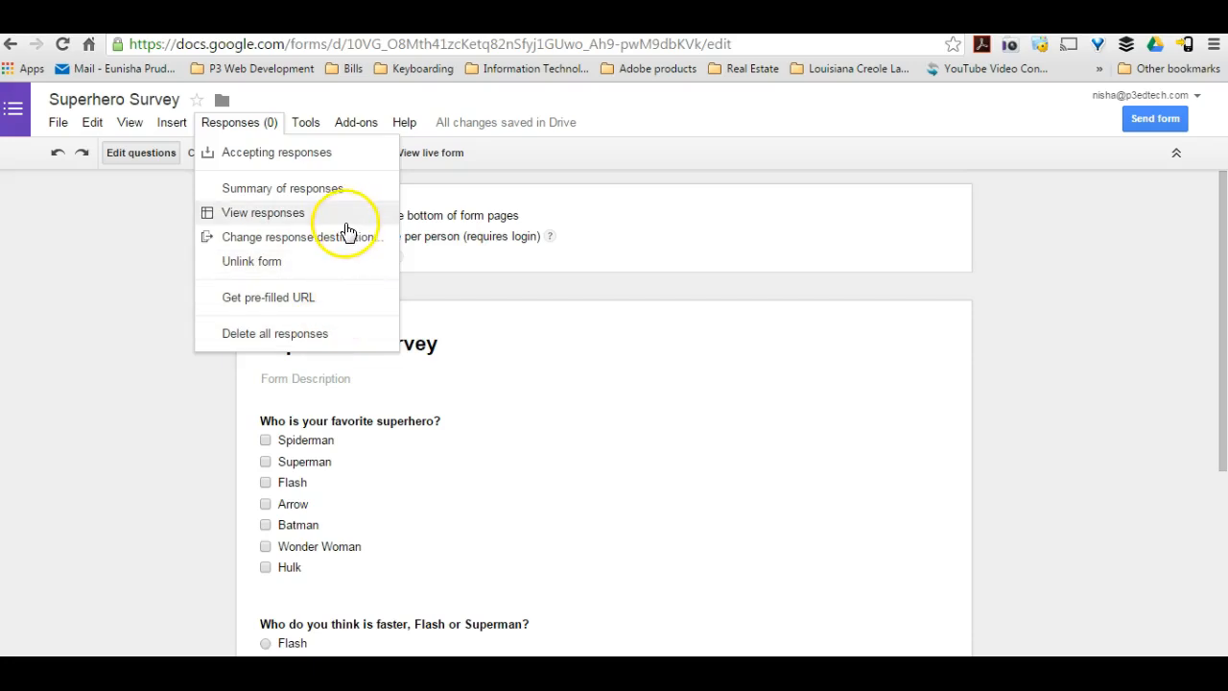
left_click(334, 238)
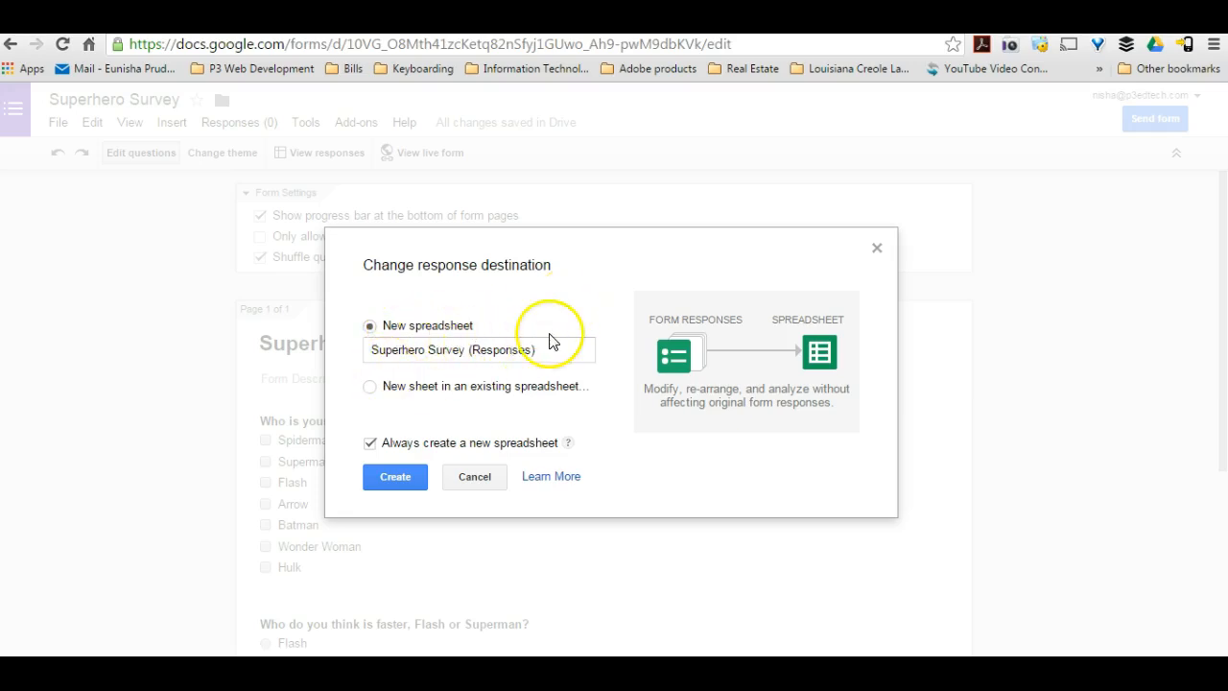
left_click(522, 347)
left_click_drag(522, 348, 347, 340)
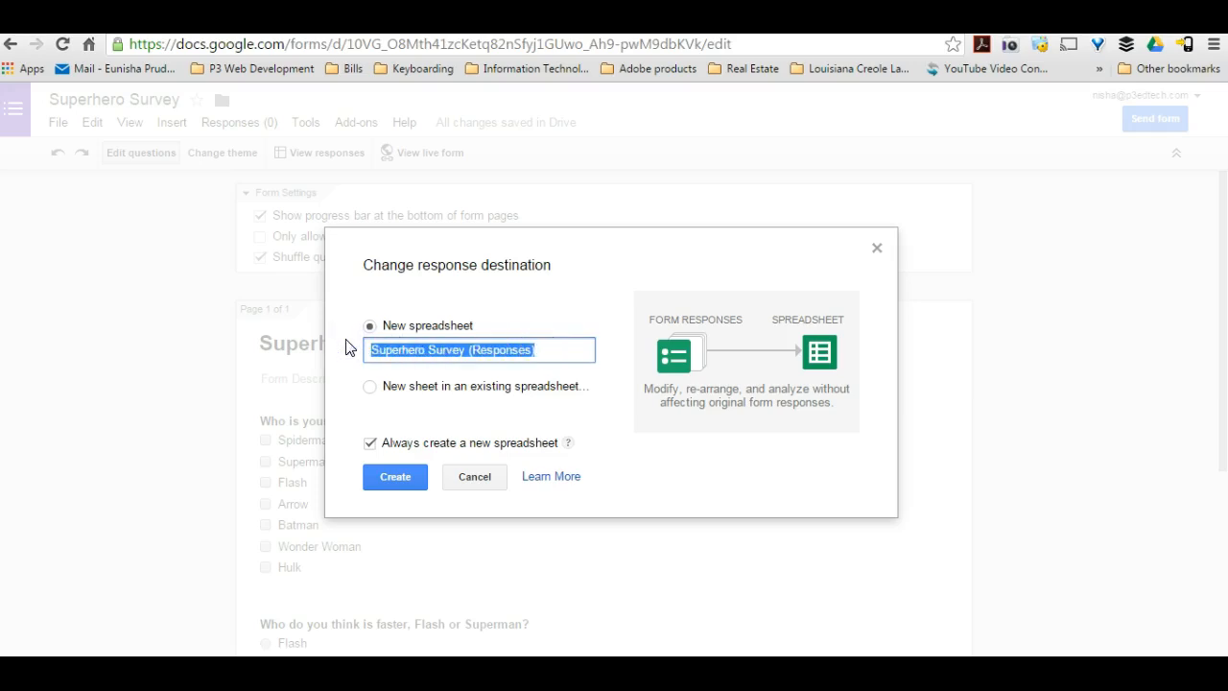
left_click(370, 387)
left_click(370, 444)
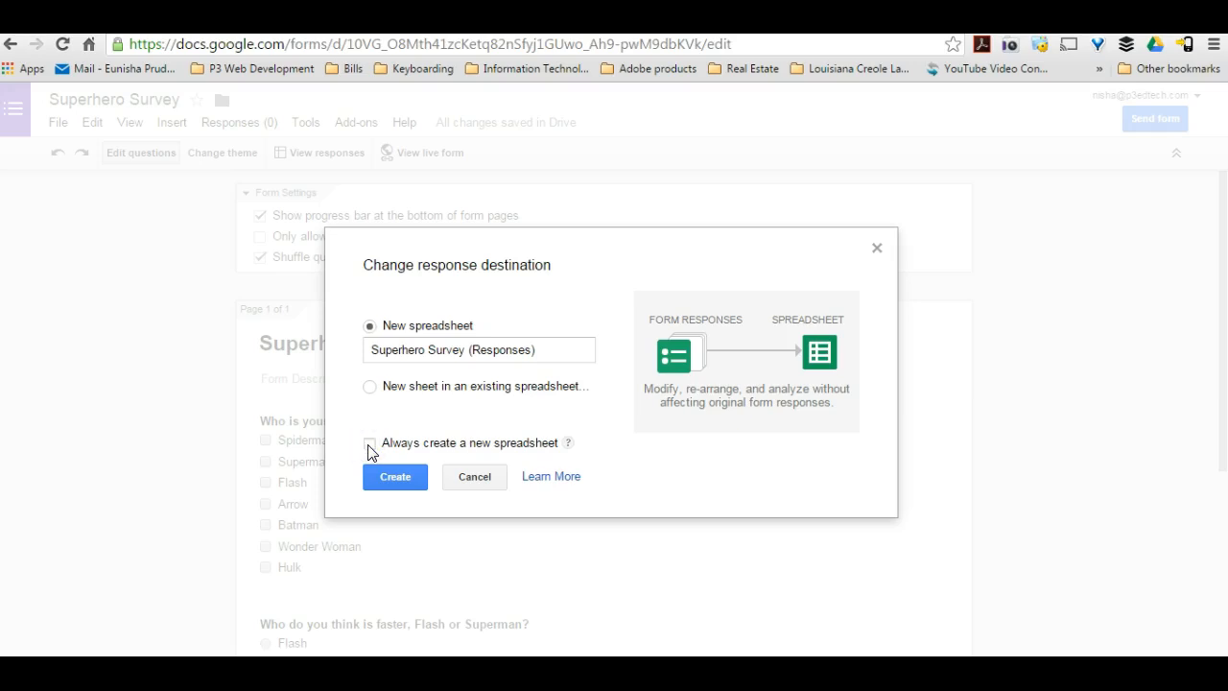
left_click(385, 481)
left_click(383, 482)
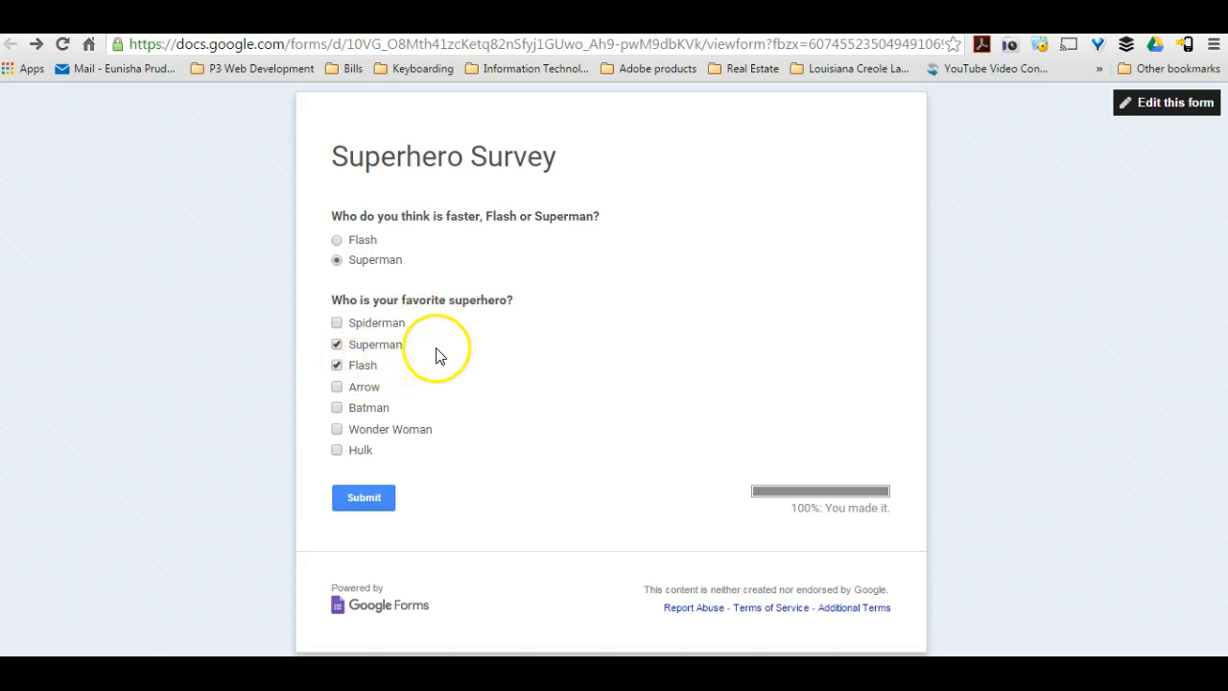
Submit the filled-in survey, and open the Superhero Survey (Responses) spreadsheet from Google Drive to check the recorded answers.
left_click(366, 497)
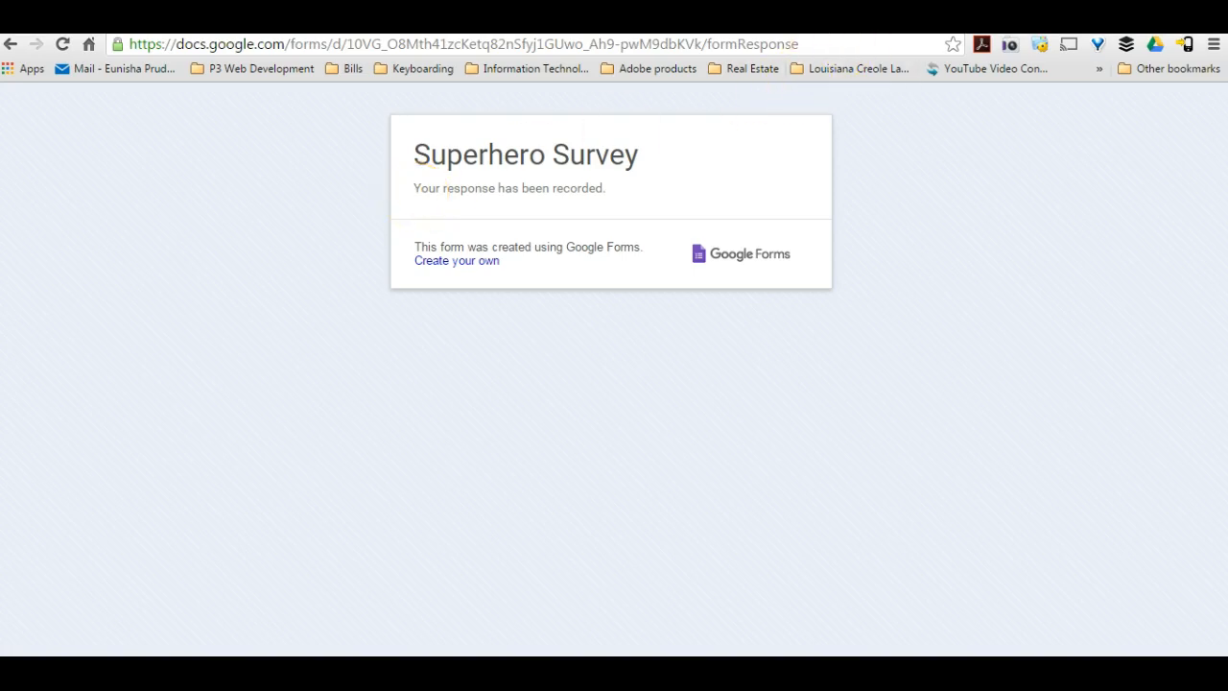
left_click(873, 20)
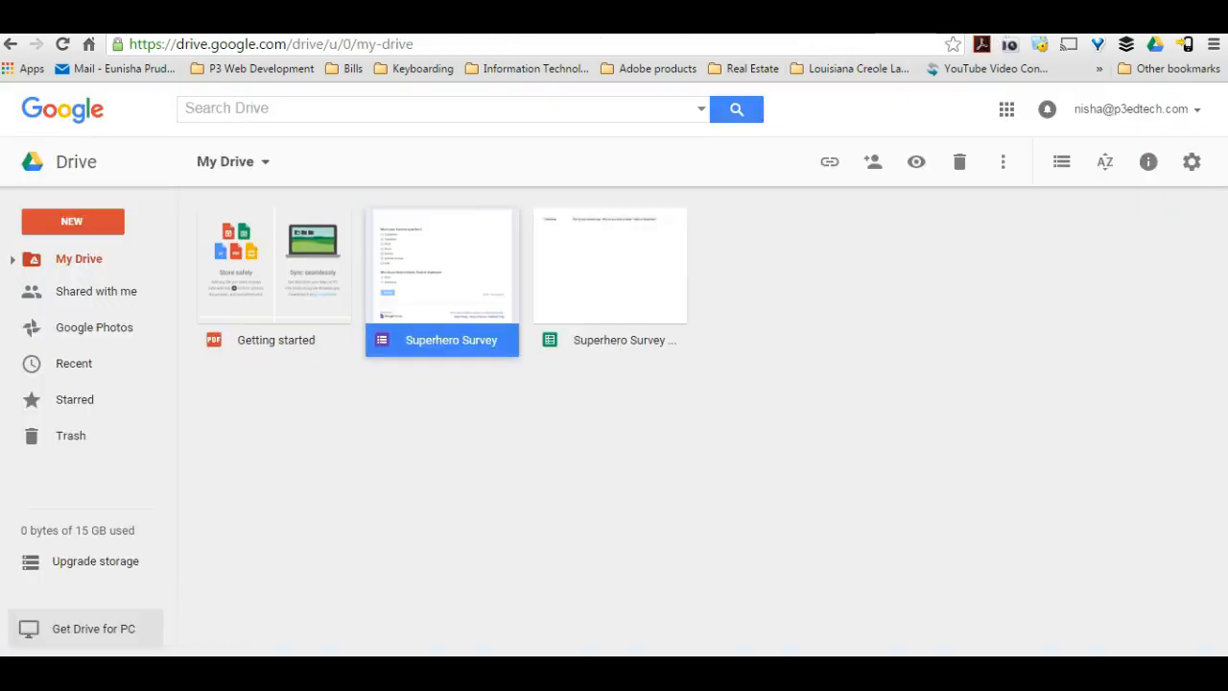
double_click(641, 309)
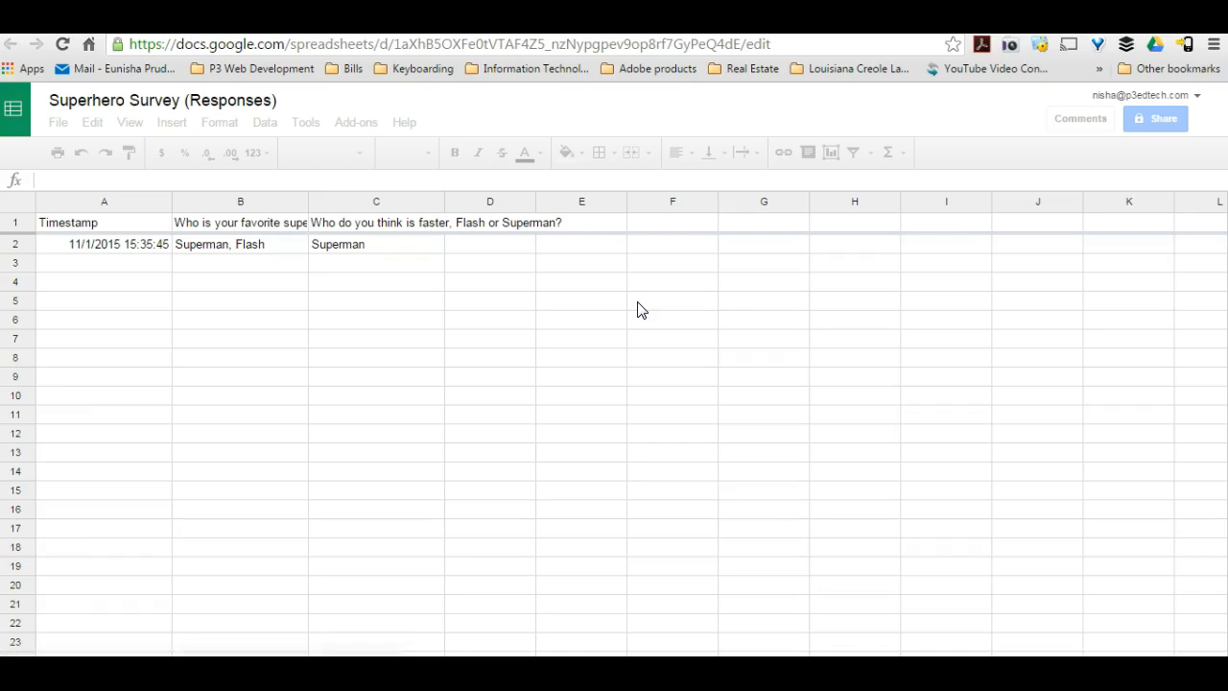
left_click(139, 242)
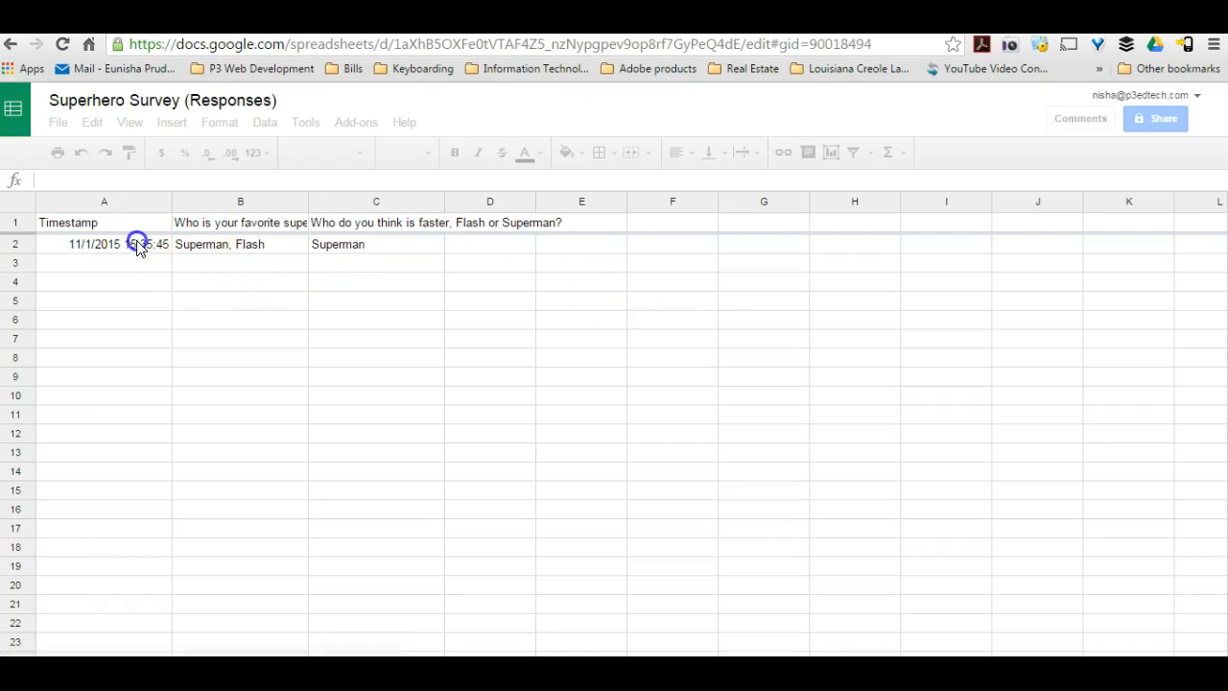
left_click(267, 246)
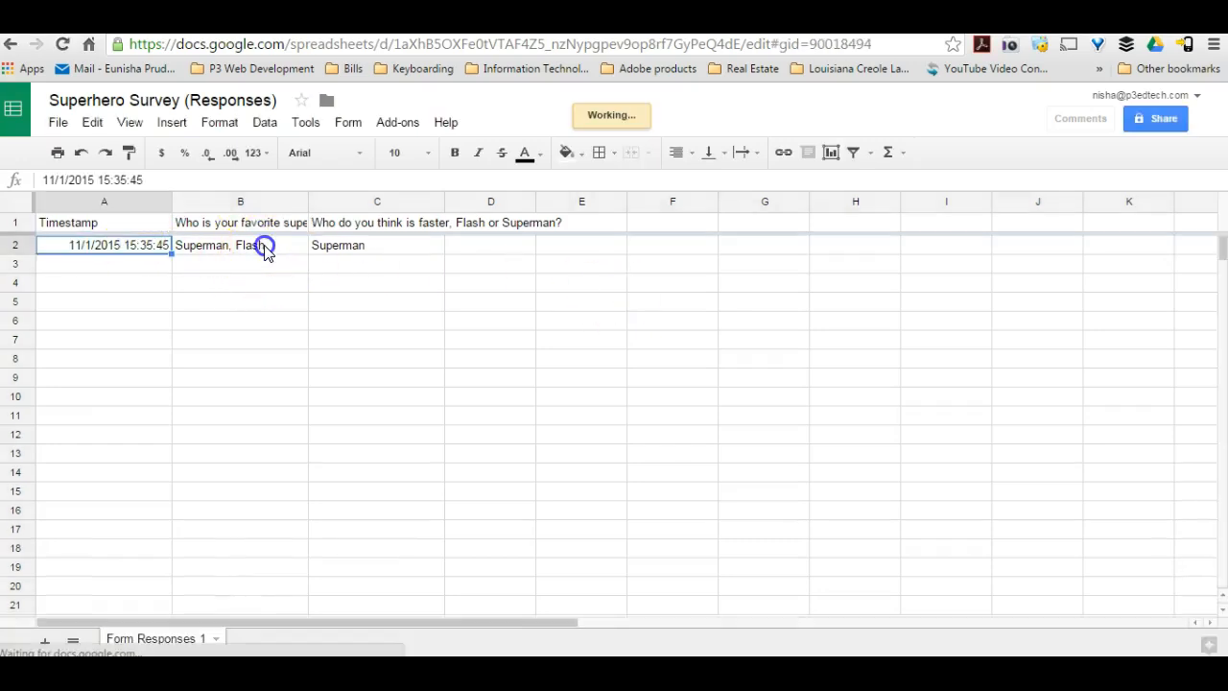
left_click(330, 251)
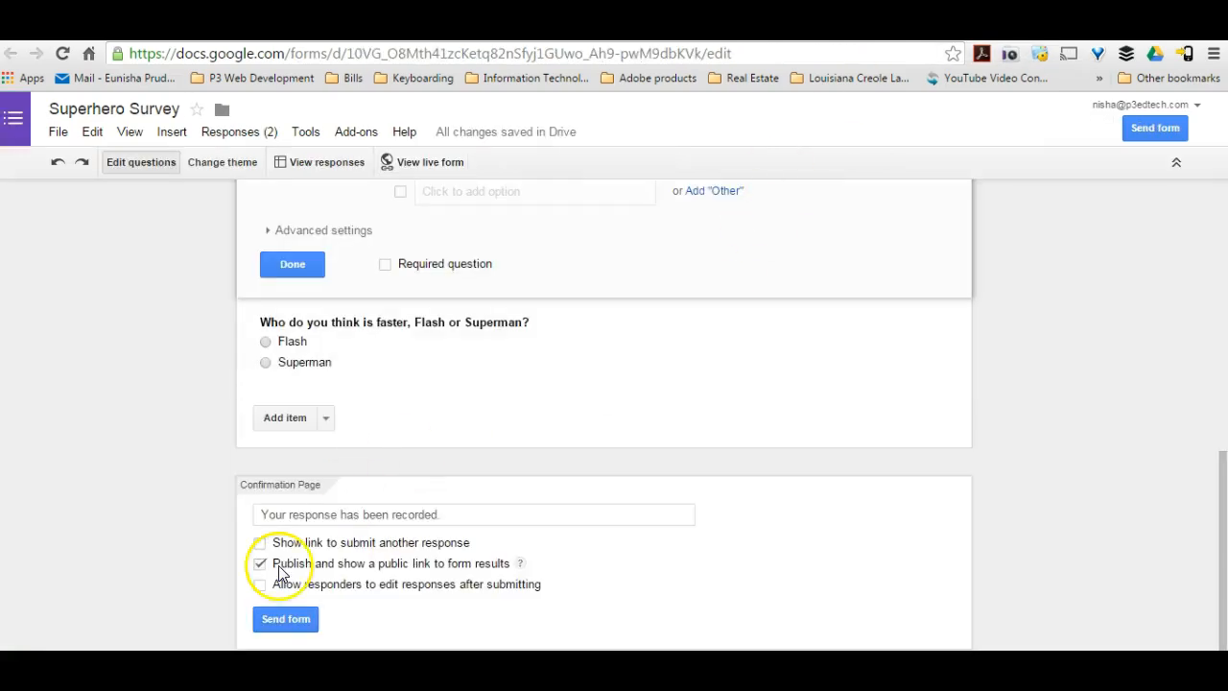
Set the form's confirmation page to publish and show a public link to form results.
left_click(261, 565)
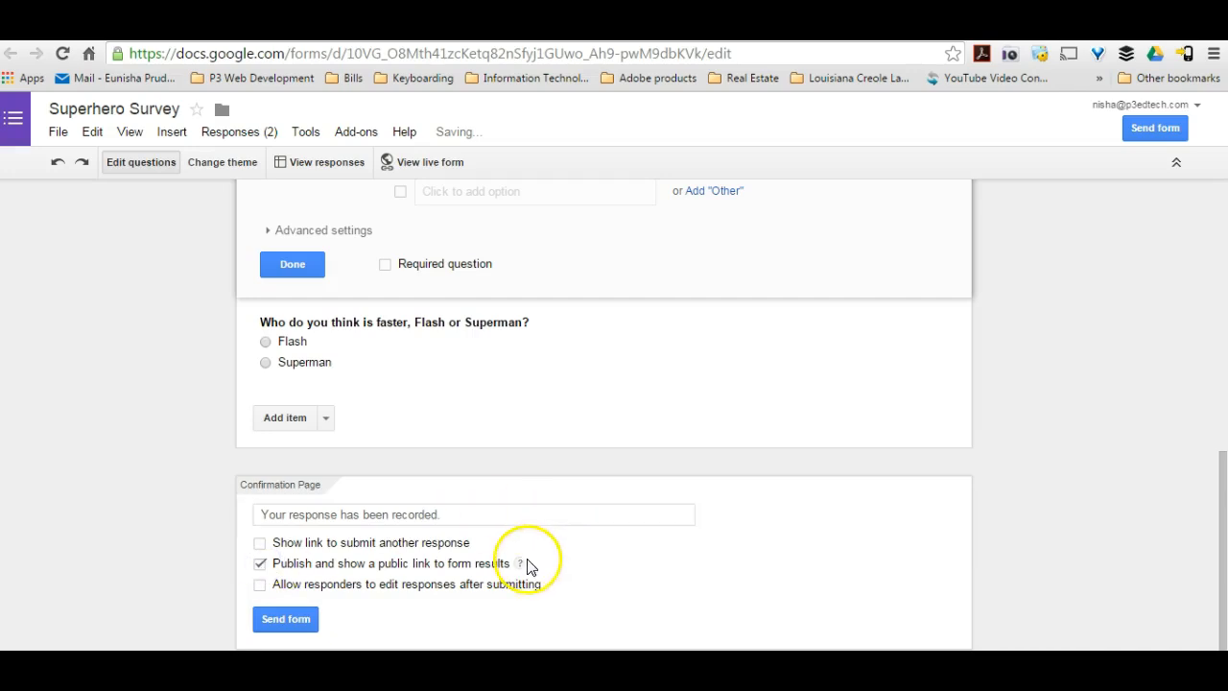
mouse_move(519, 565)
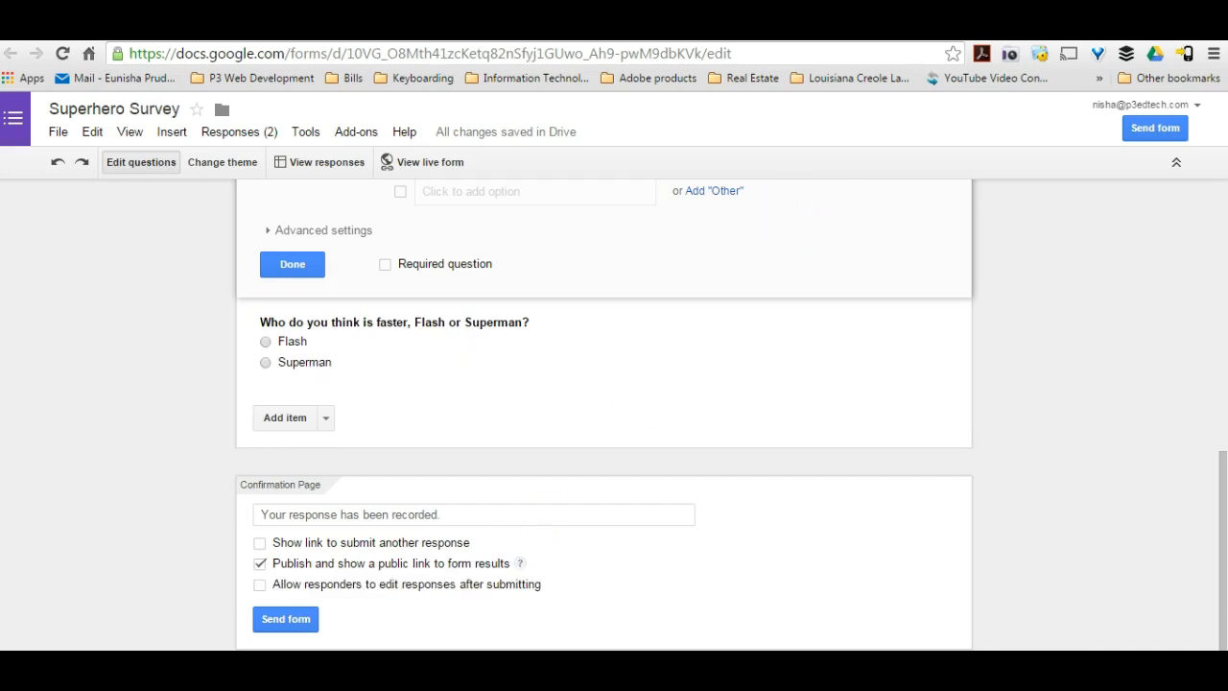
Check the submitted survey's confirmation page and review the published response summary down to the number of daily responses.
key("ctrl+Tab")
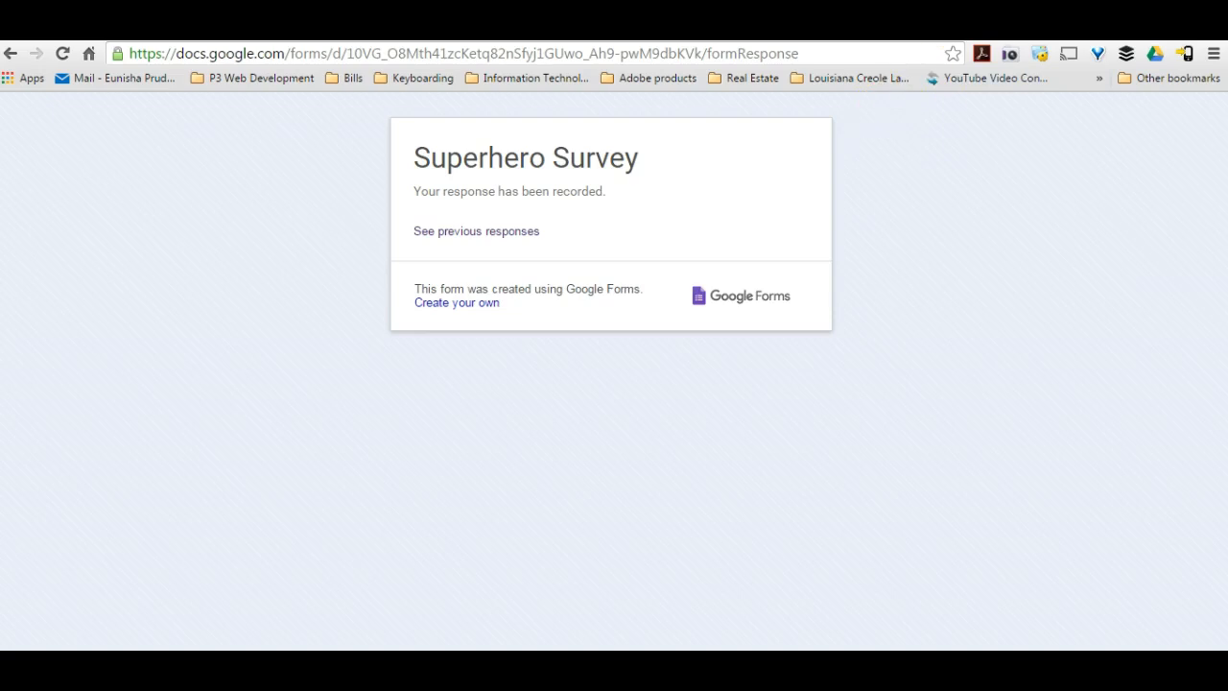
left_click(816, 27)
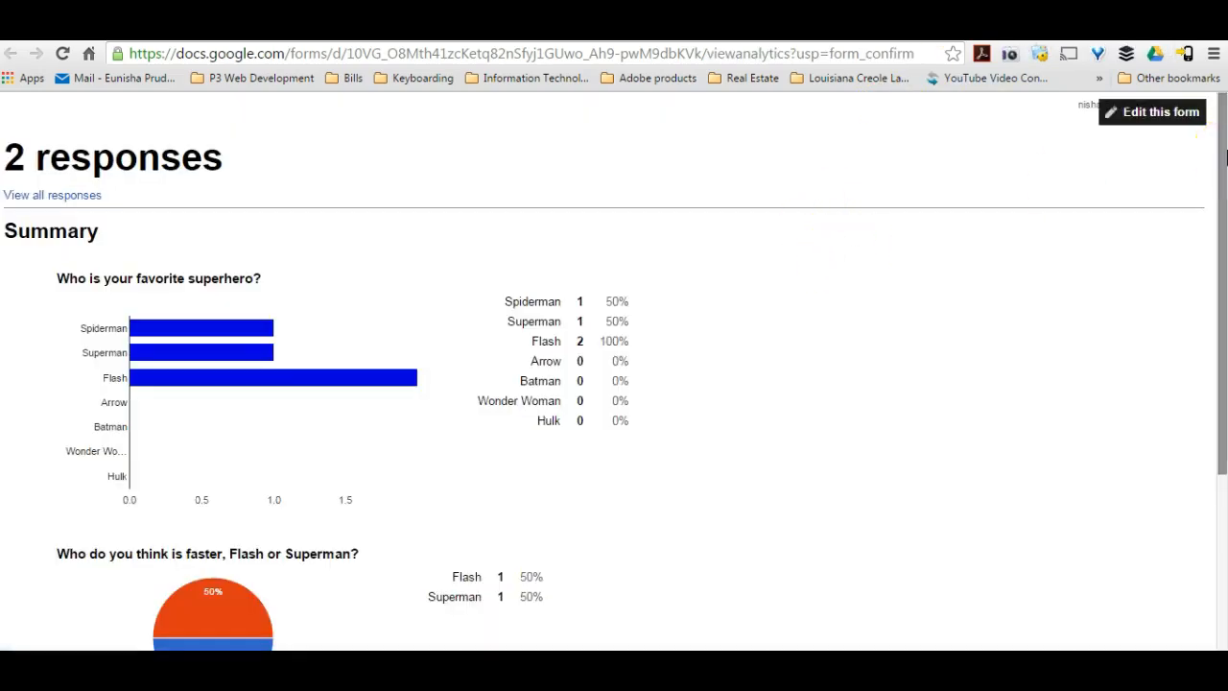
left_click(1225, 151)
left_click_drag(1225, 151, 1197, 386)
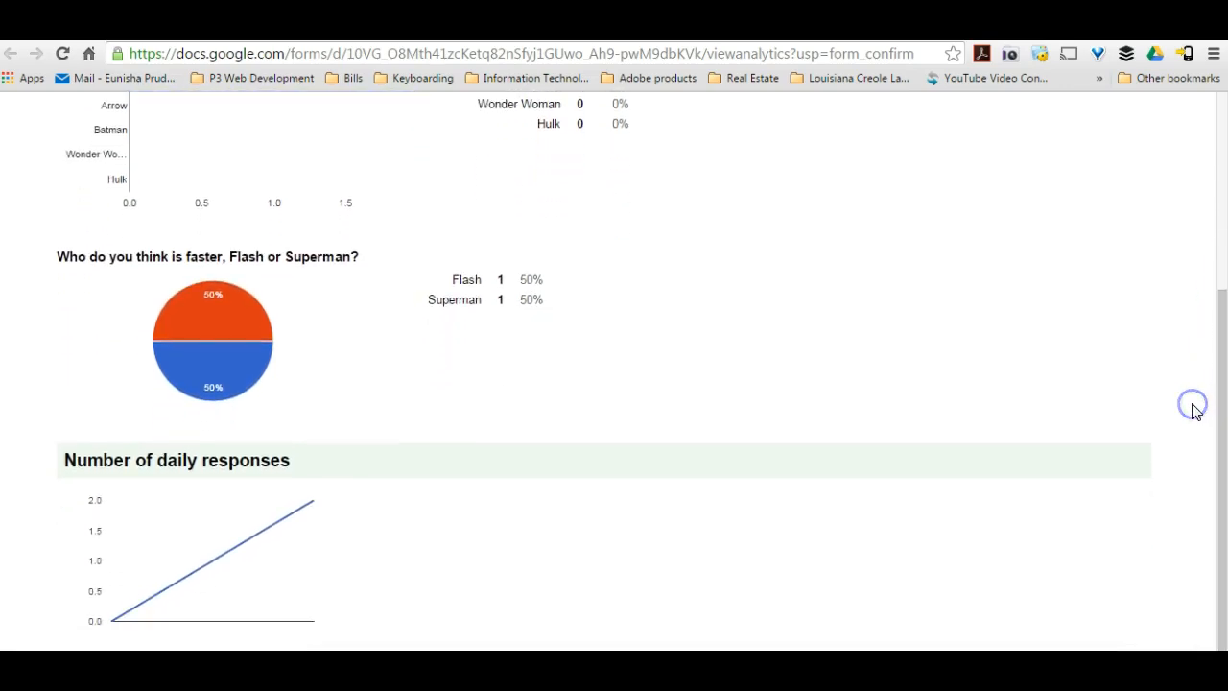